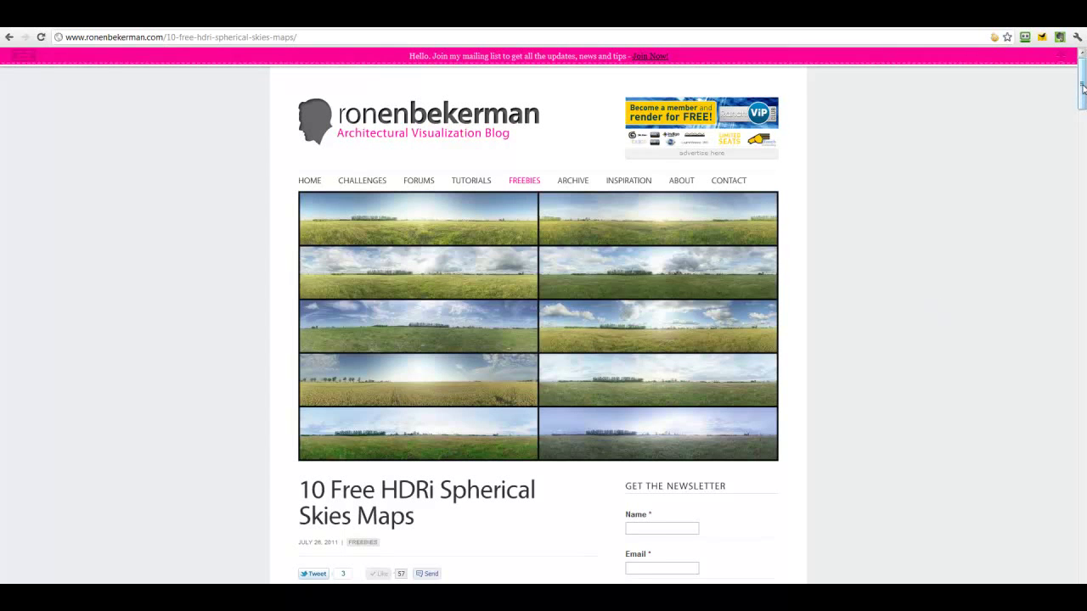
Scroll through the '10 Free HDRi Spherical Skies Maps' article on the free VizPeople skydomes
left_click_drag(1081, 88, 1082, 119)
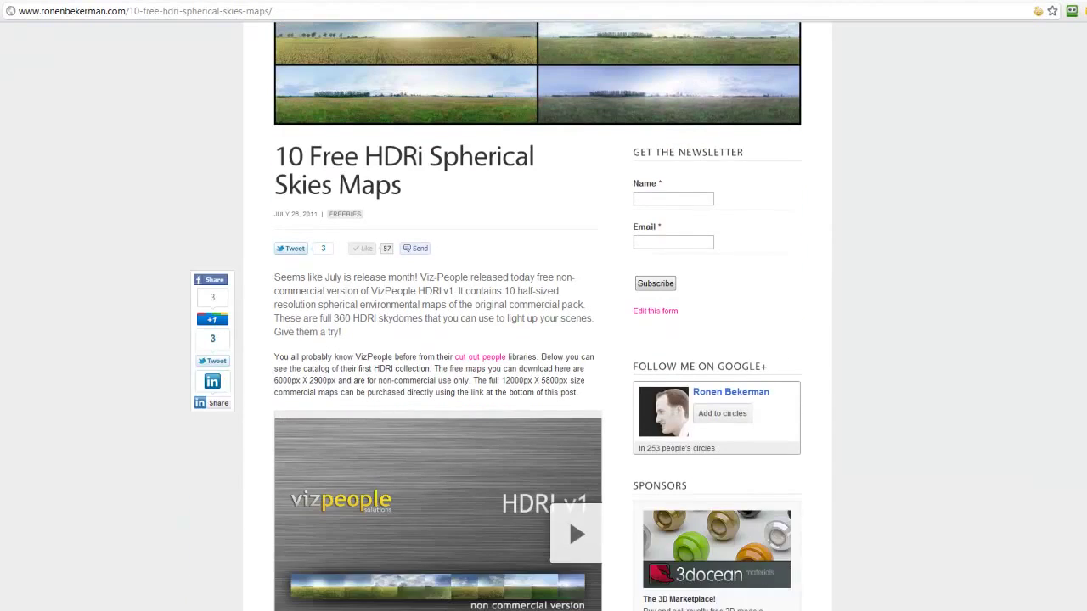
scroll(537, 317, "up", 2)
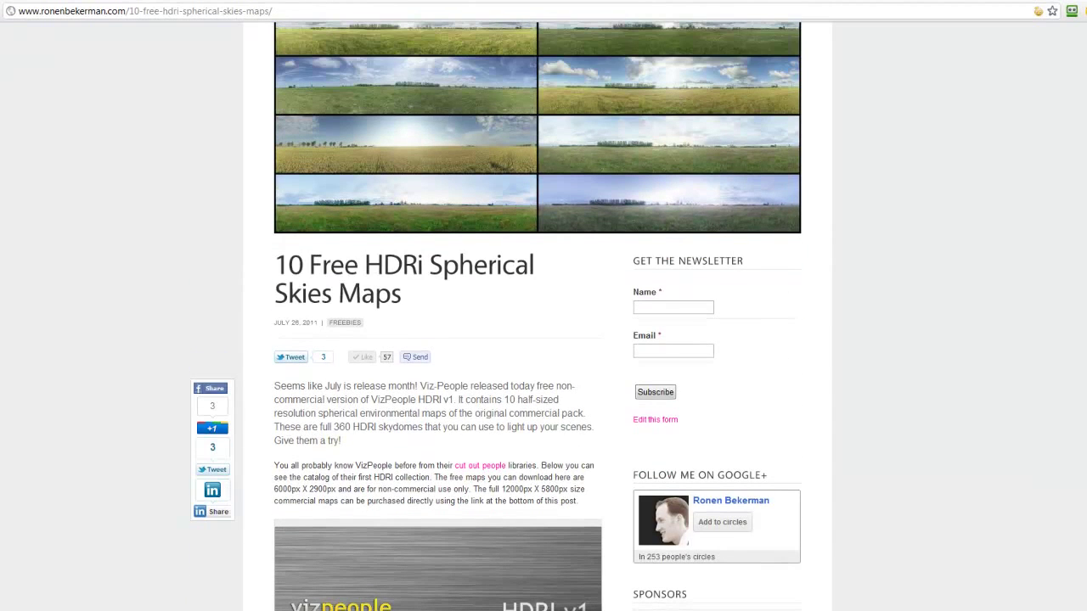
scroll(537, 316, "down", 20)
scroll(408, 420, "down", 3)
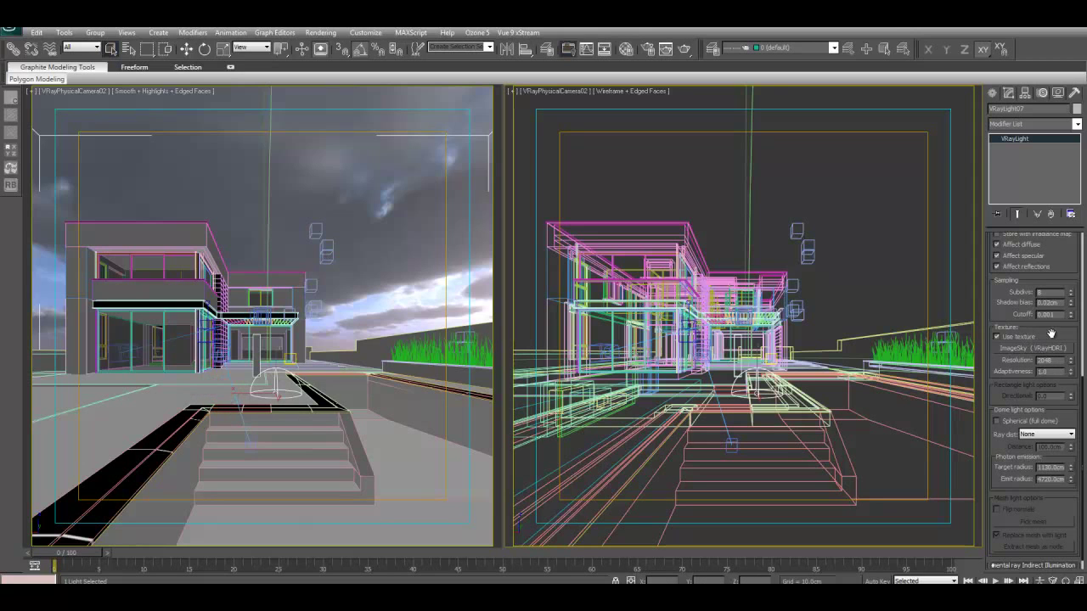
Scroll VRayLight07's Modify panel to the Texture rollout holding the ImageSky VRayHDRI map
mouse_move(1052, 331)
left_mouse_down()
mouse_move(1052, 301)
mouse_move(1053, 313)
left_mouse_up()
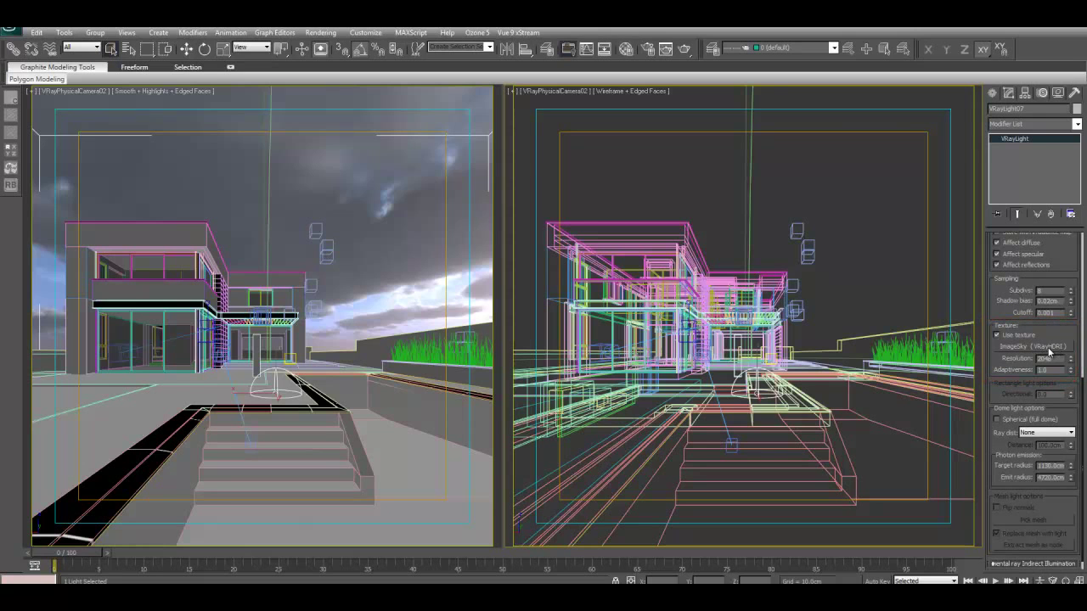
Instance the dome light's ImageSky map into an empty Material Editor sample slot
left_click(626, 48)
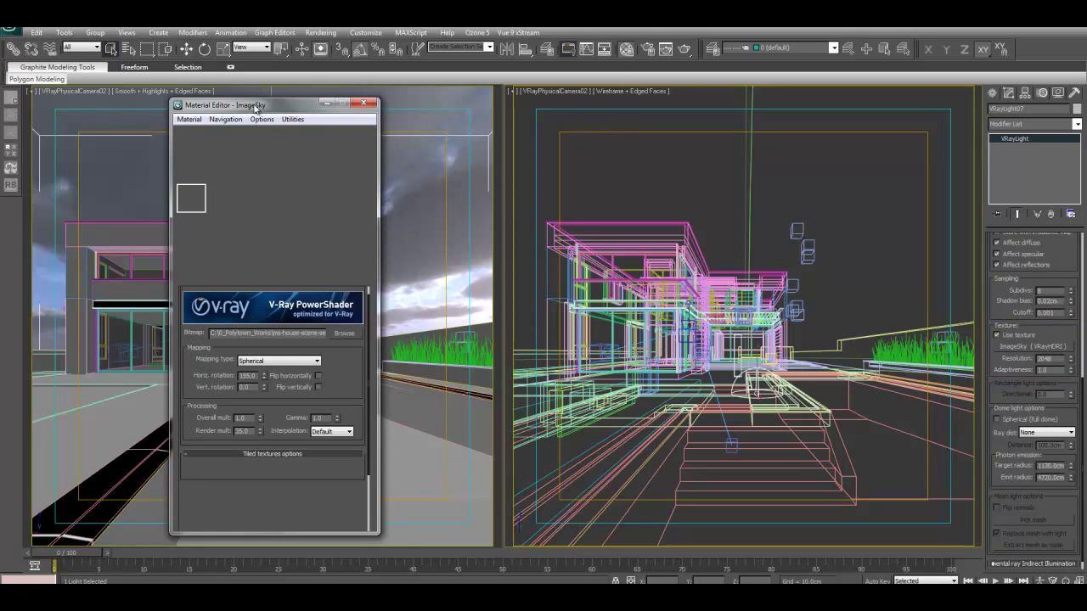
mouse_move(260, 105)
left_mouse_down()
mouse_move(328, 98)
mouse_move(275, 101)
left_mouse_up()
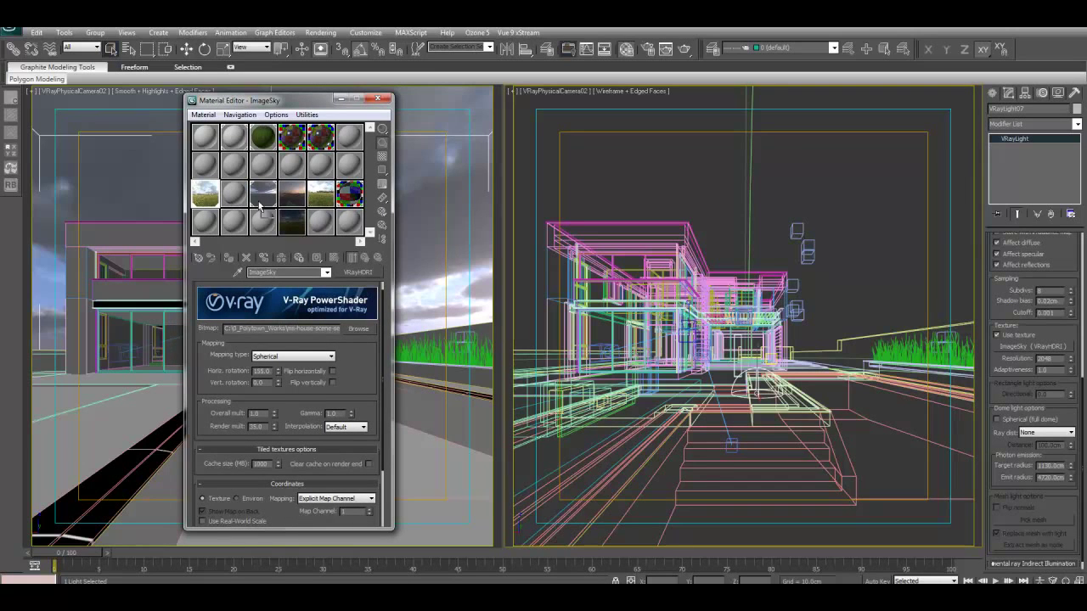
left_click_drag(1035, 347, 641, 106)
left_click(521, 347)
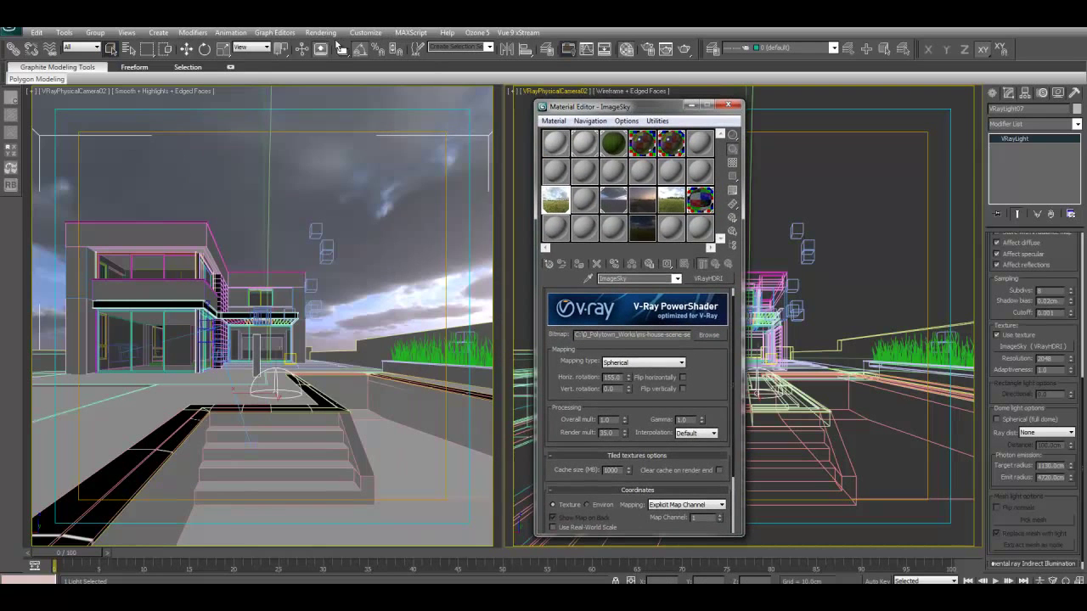
Set the ImageSky slot as the instanced Environment Map in Environment and Effects
left_click(321, 32)
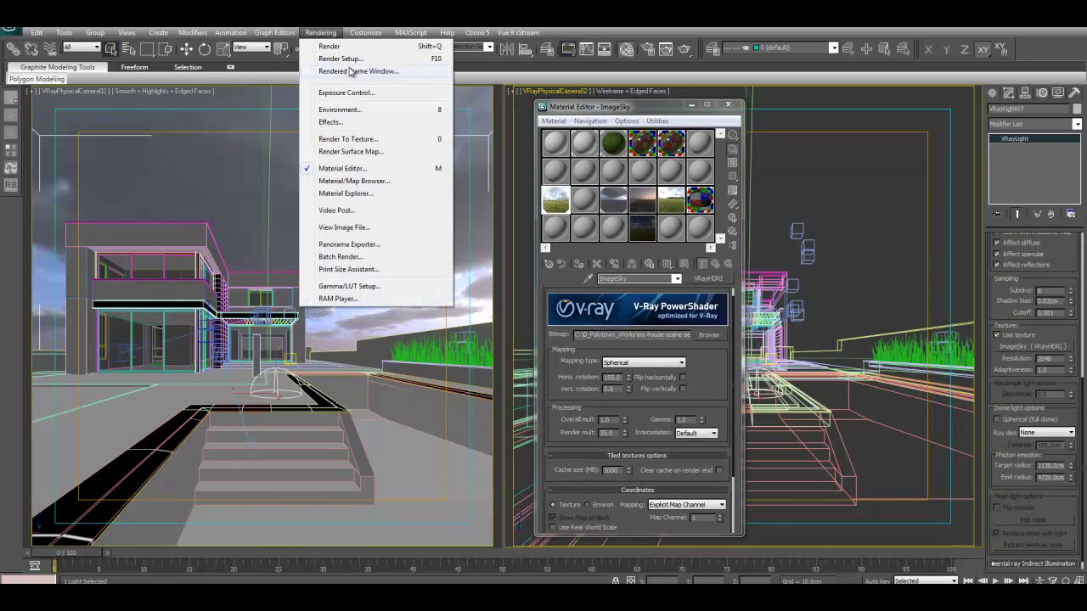
left_click(344, 116)
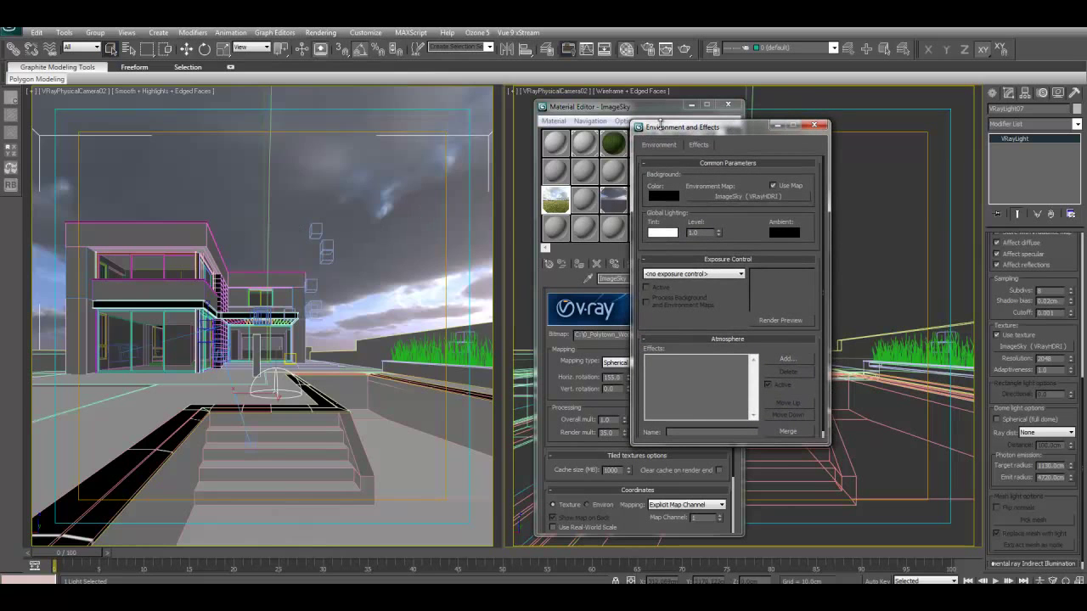
left_click_drag(676, 131, 693, 154)
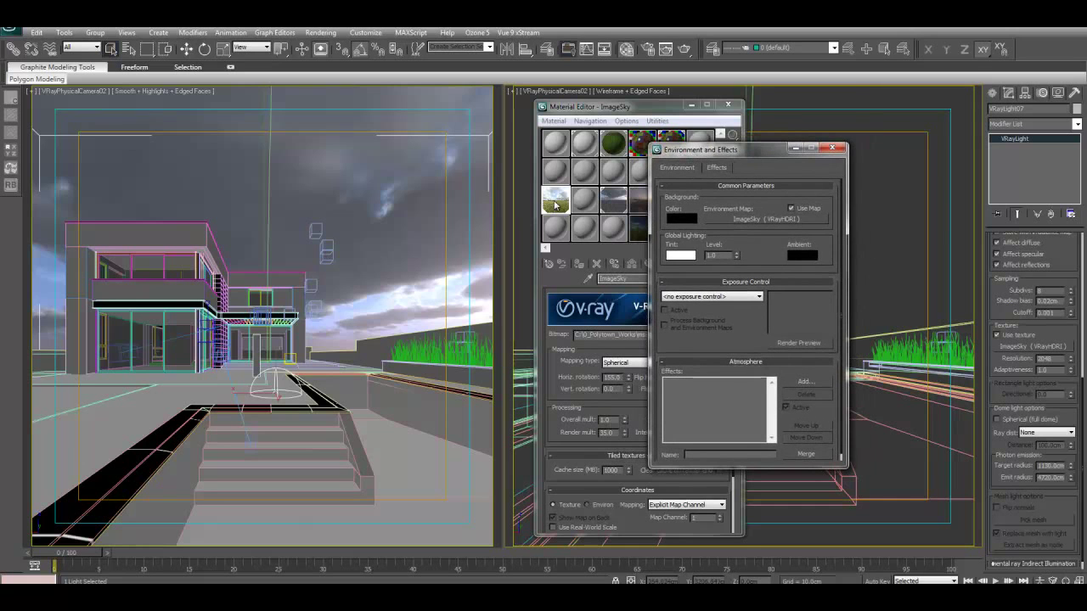
left_click_drag(555, 204, 770, 217)
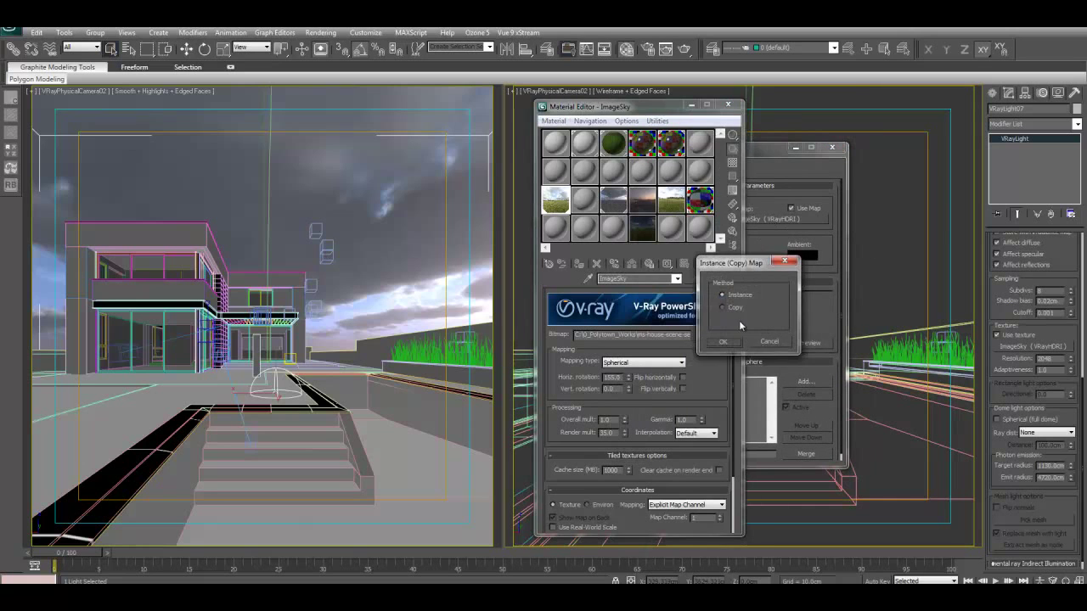
left_click(722, 340)
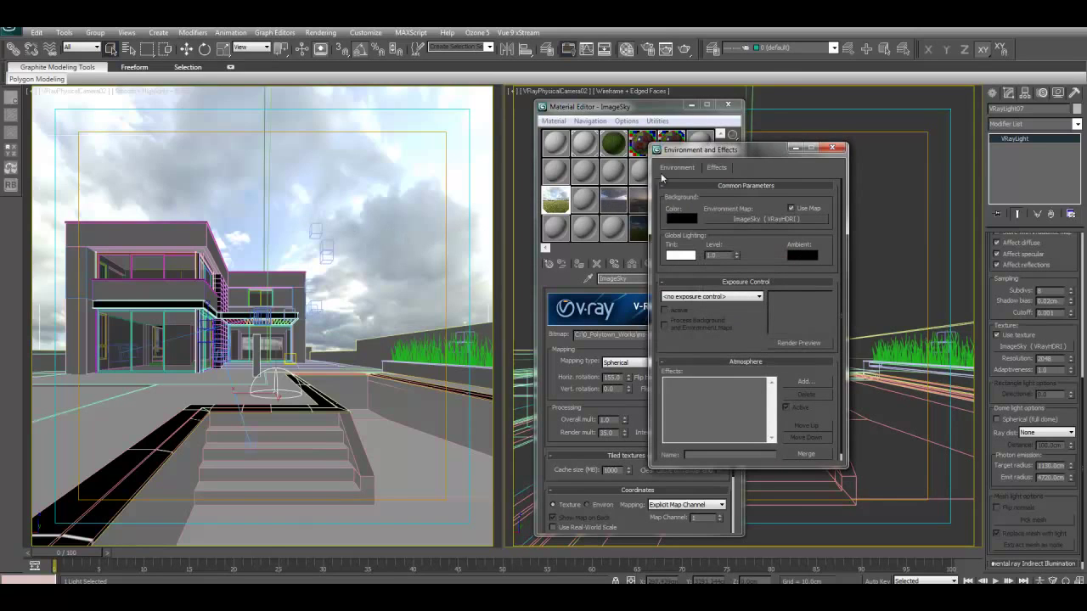
Move the Environment and Material Editor windows over to the left side
left_click_drag(762, 149, 217, 133)
left_click_drag(639, 111, 413, 116)
left_click_drag(224, 136, 172, 120)
left_click_drag(365, 116, 329, 112)
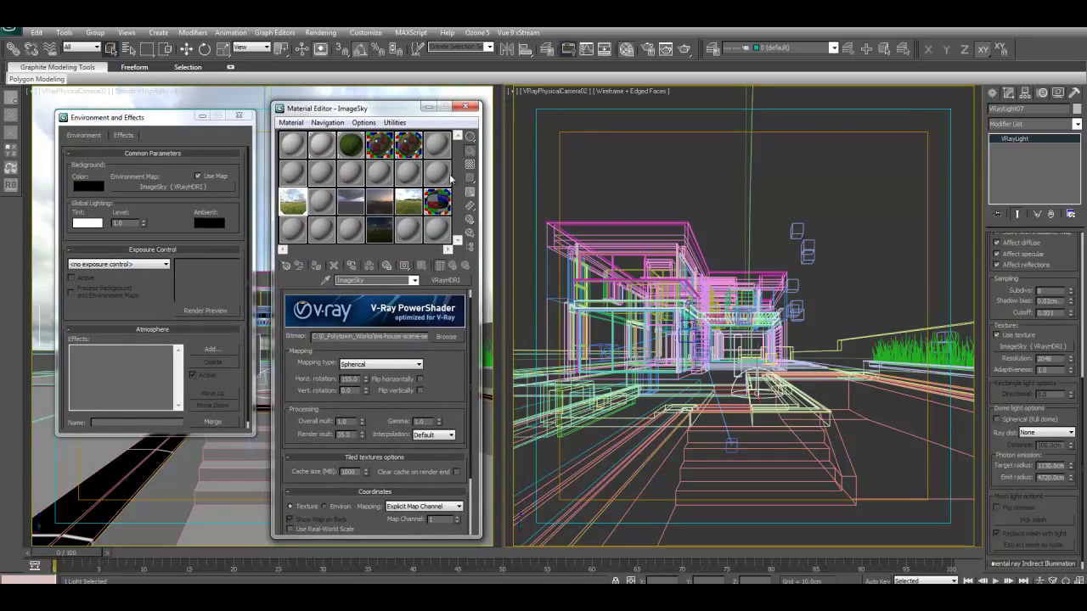
Select VRayPhysicalCamera02 and review its f-number 11, shutter speed 100 and ISO 100
left_click(125, 48)
left_click(475, 280)
key("Return")
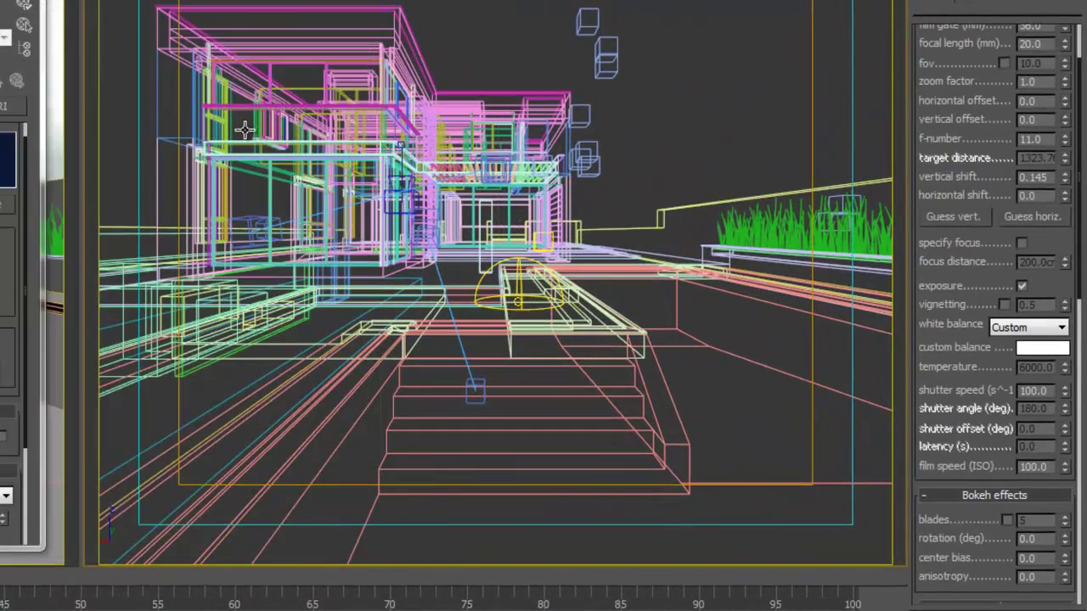
left_click_drag(973, 138, 968, 208)
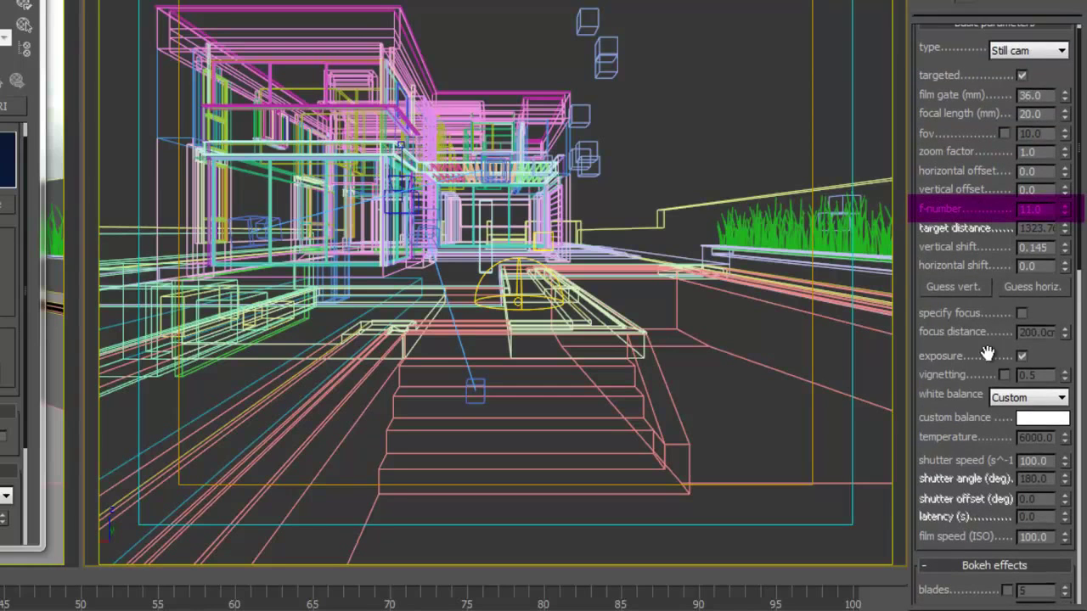
left_click_drag(972, 365, 968, 189)
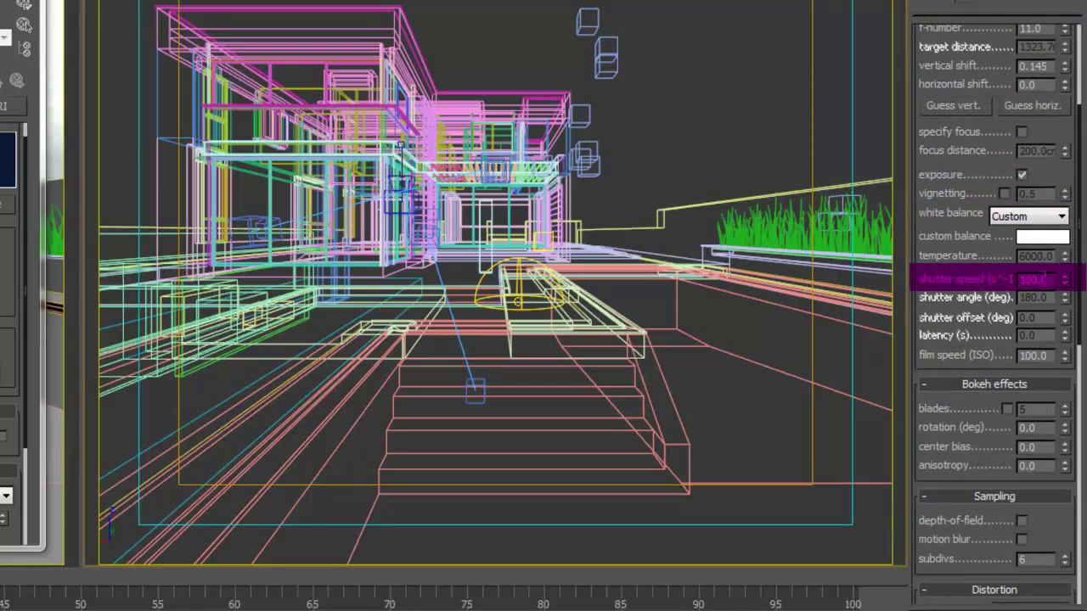
left_click_drag(951, 354, 949, 315)
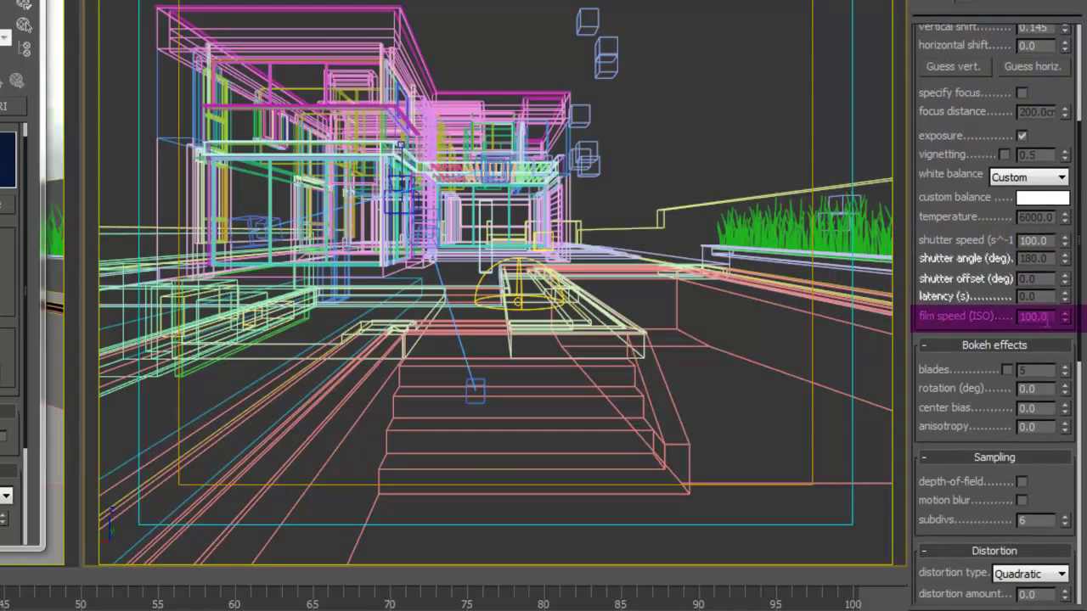
left_click_drag(981, 155, 983, 390)
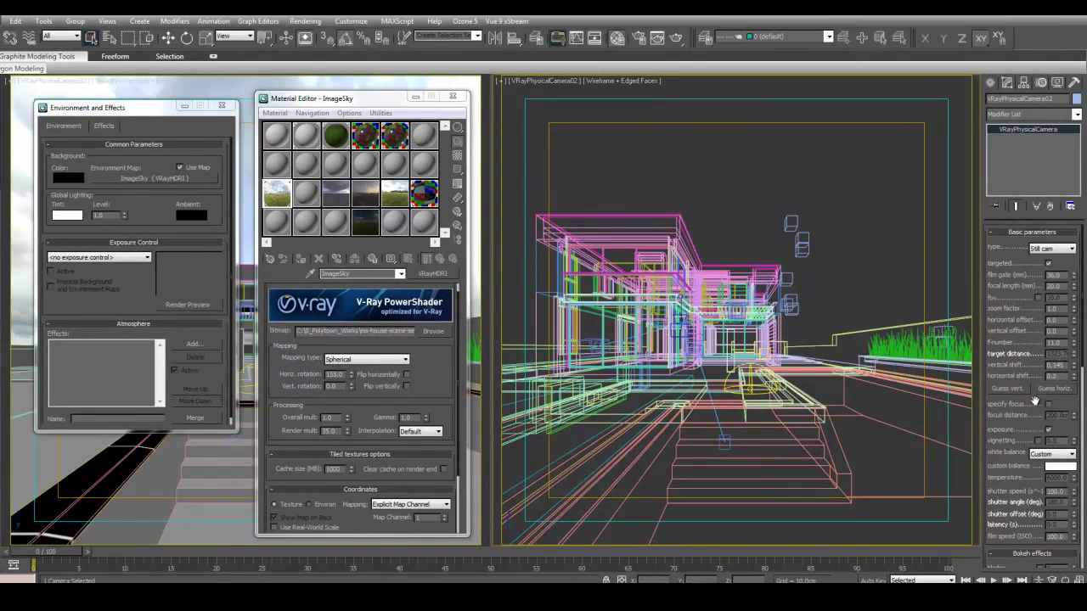
left_click_drag(1035, 401, 1033, 387)
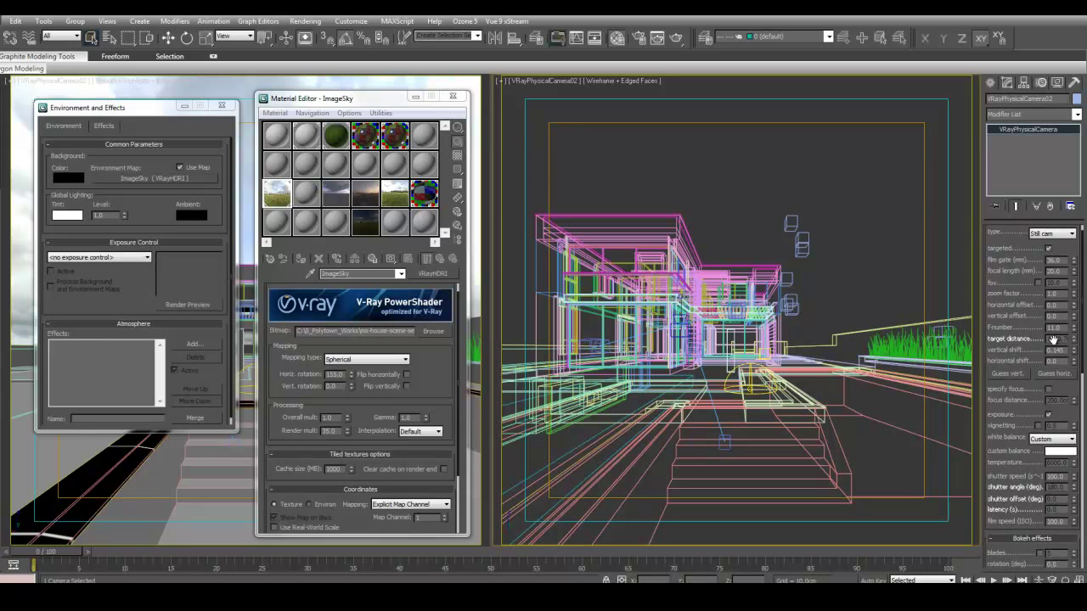
mouse_move(1034, 389)
left_mouse_down()
mouse_move(1030, 318)
mouse_move(1033, 387)
left_mouse_up()
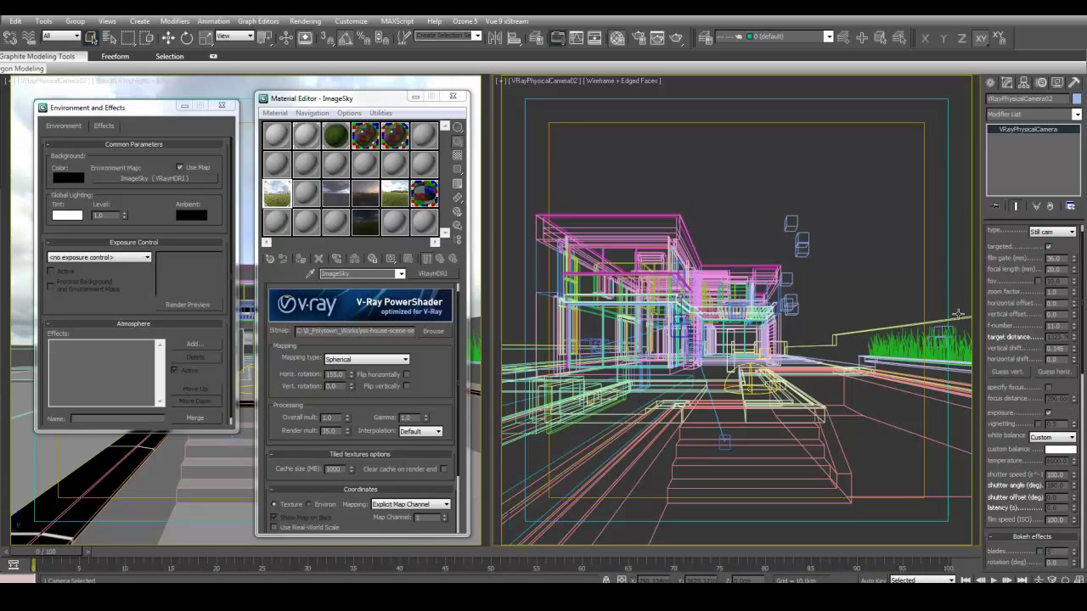
mouse_move(1013, 349)
left_mouse_down()
mouse_move(1012, 321)
mouse_move(1016, 352)
left_mouse_up()
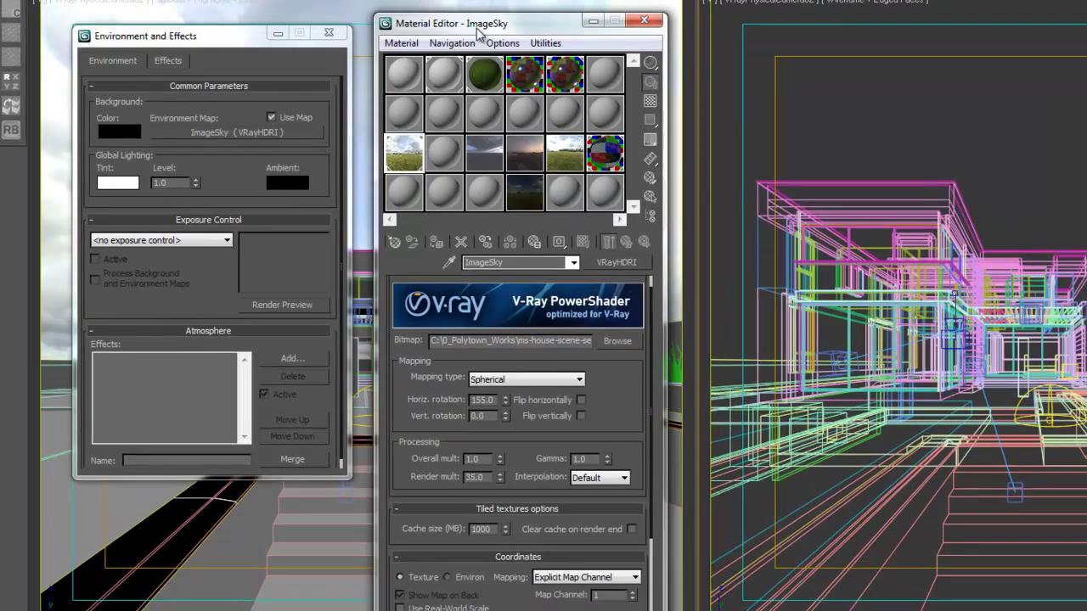
left_click_drag(331, 102, 330, 94)
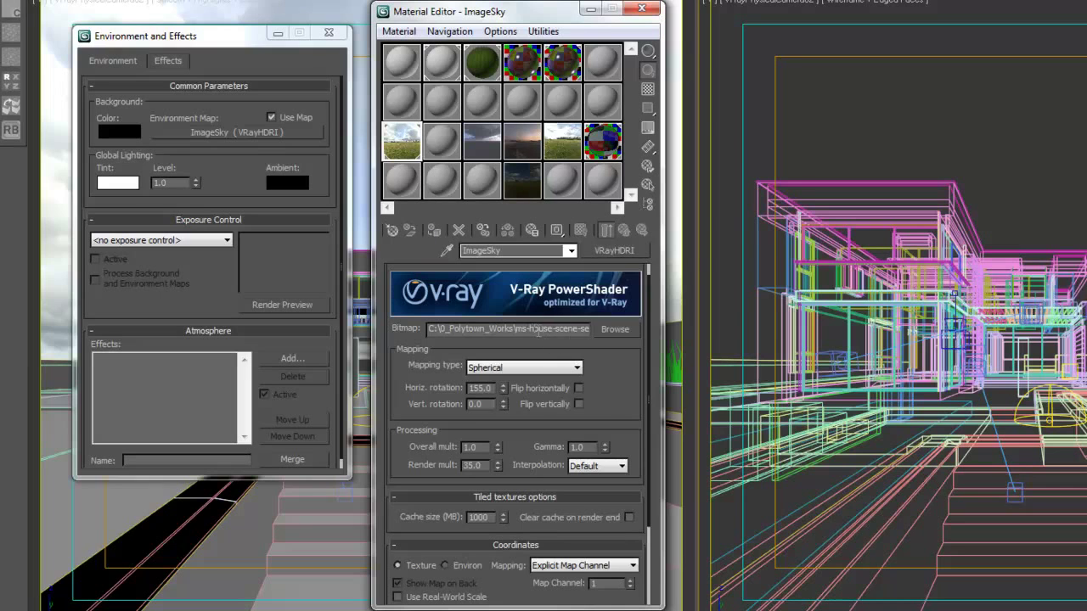
double_click(538, 331)
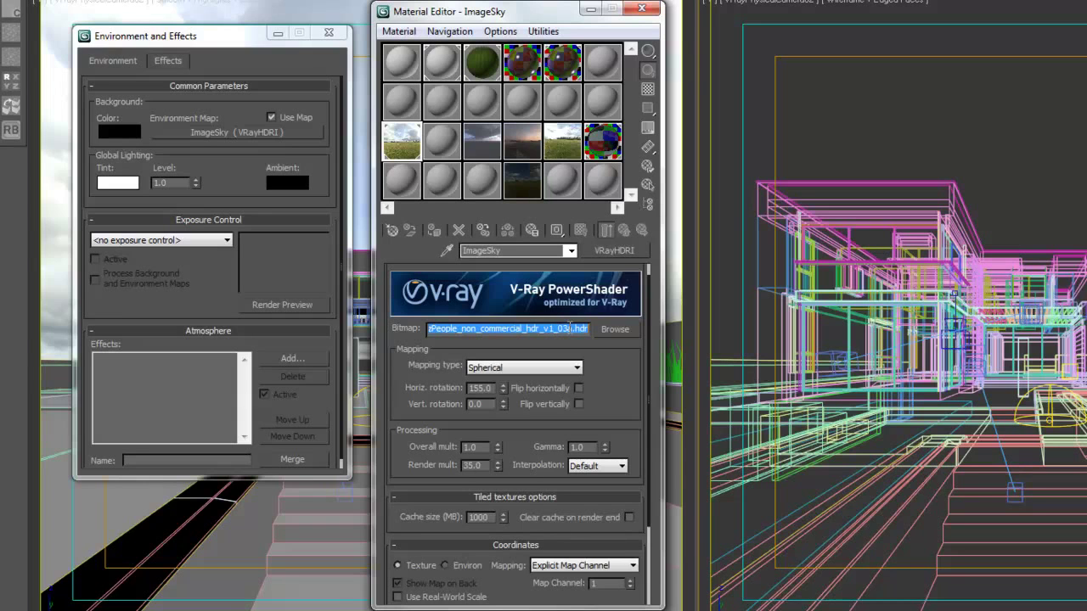
left_click(583, 370)
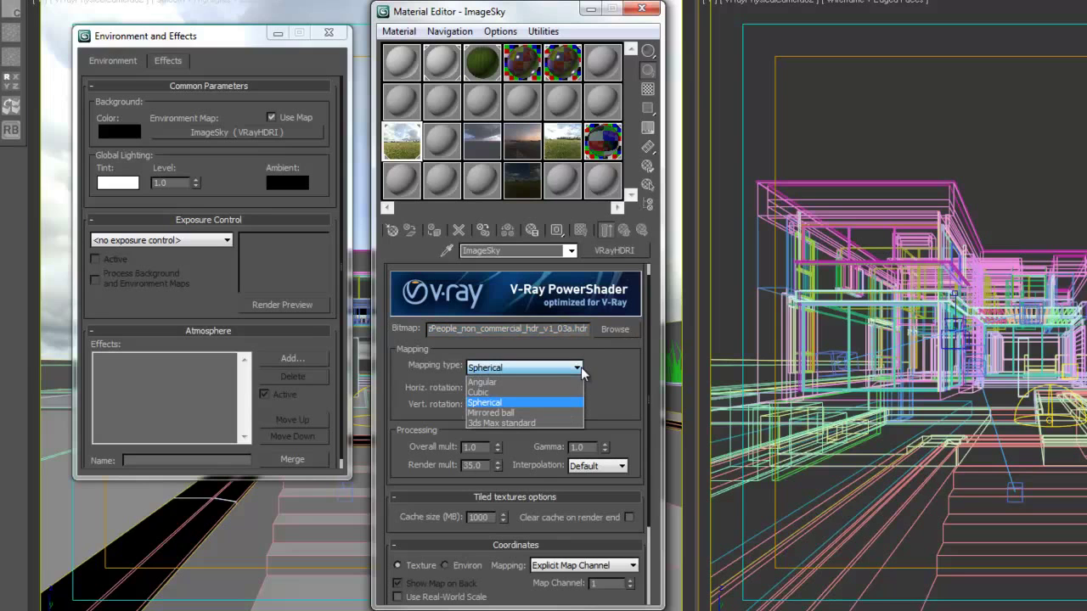
left_click(486, 402)
left_click_drag(618, 381, 614, 346)
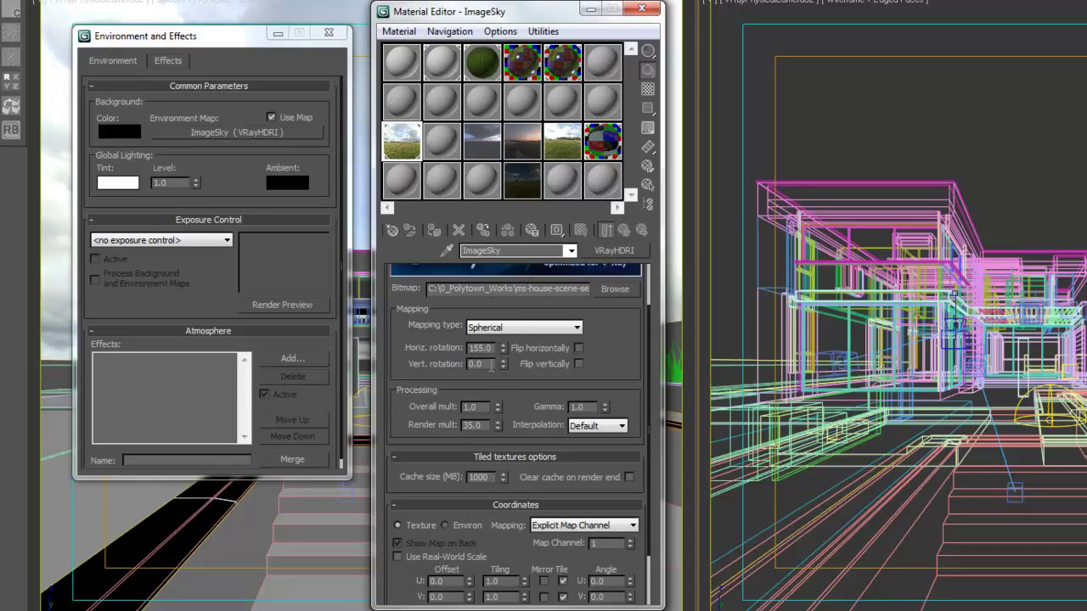
double_click(477, 364)
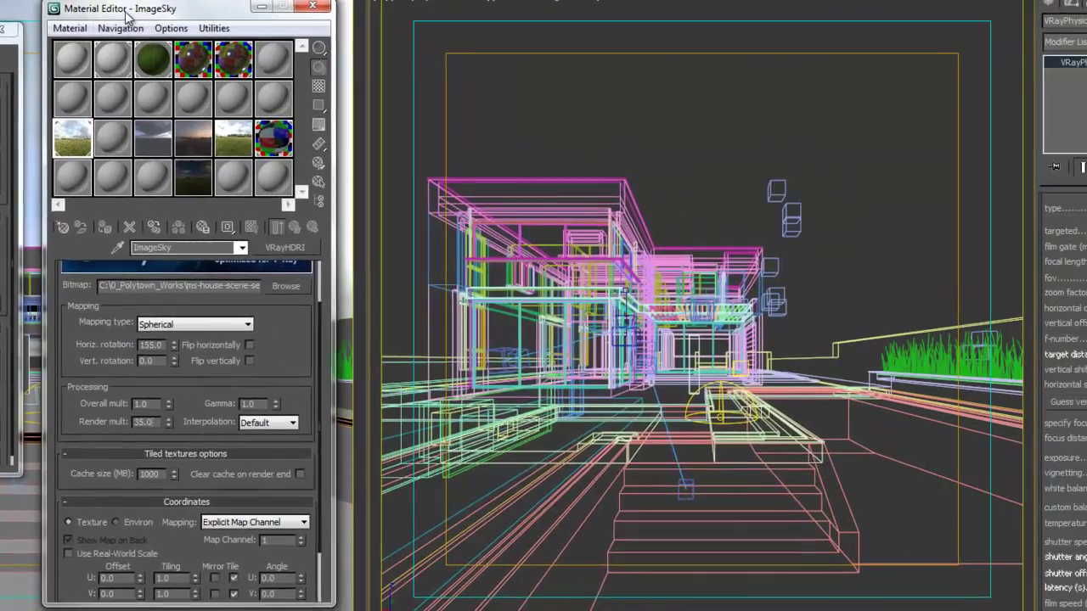
With ImageSky's Render mult at 1.0, minimise Environment and Effects and move the Material Editor left
left_click_drag(127, 15, 566, 18)
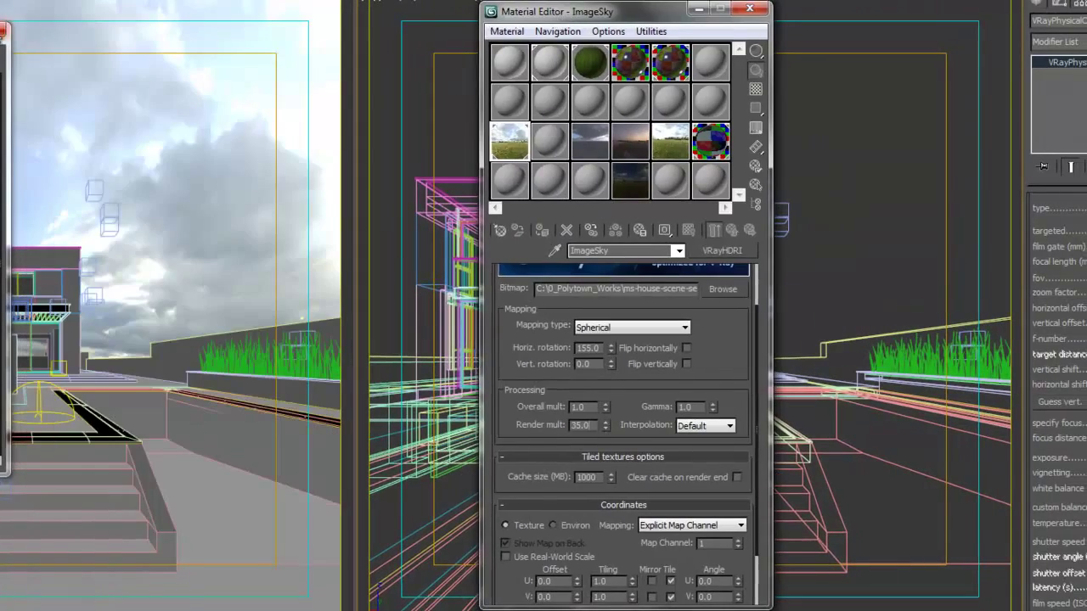
key("8")
left_click_drag(48, 34, 282, 192)
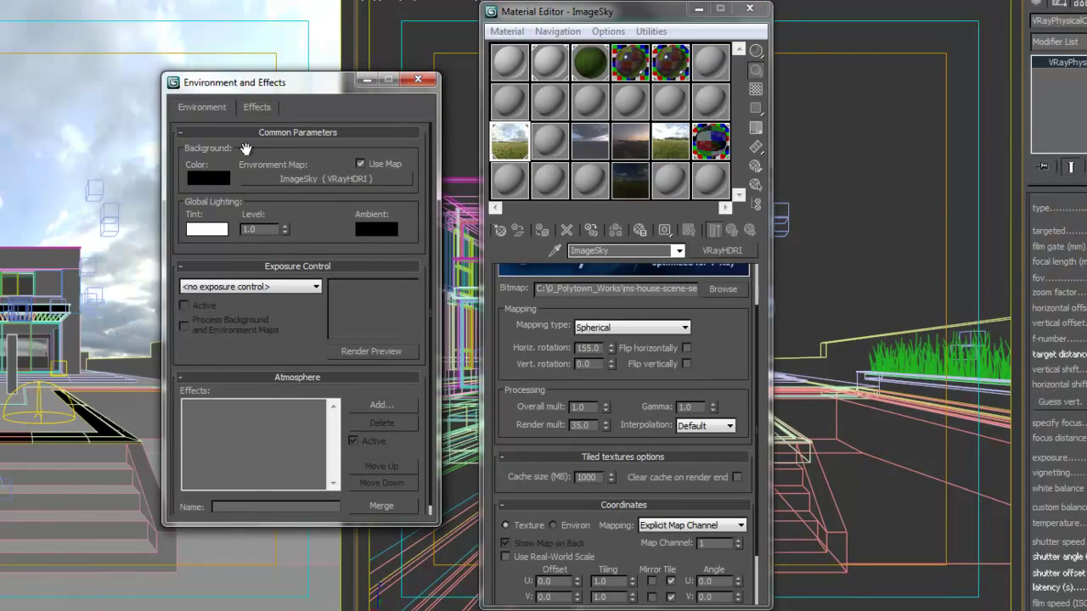
scroll(582, 404, "up", 1)
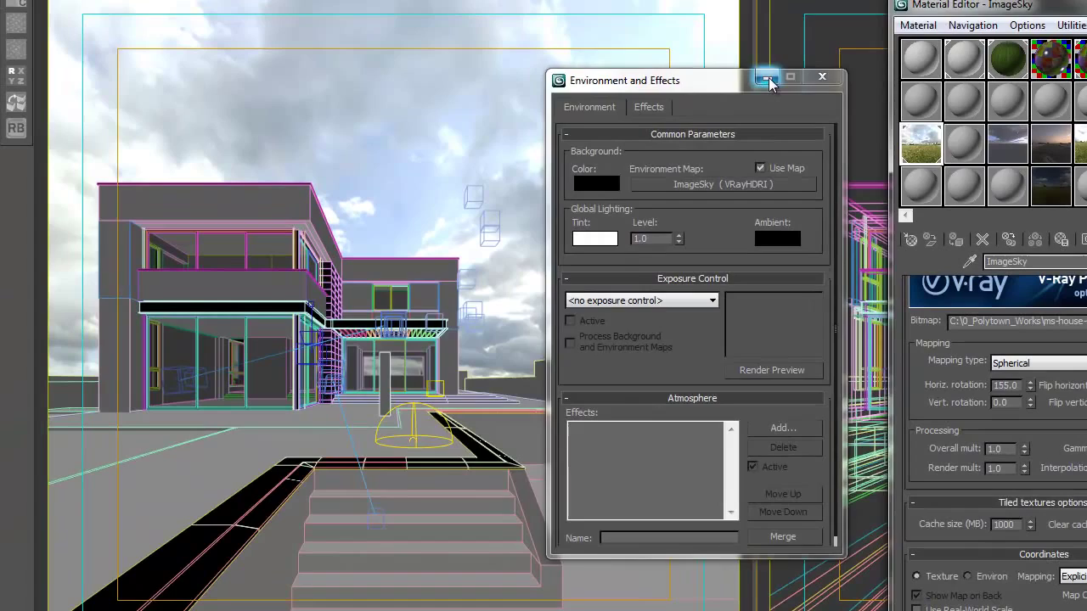
left_click(768, 81)
left_click_drag(951, 5, 150, 17)
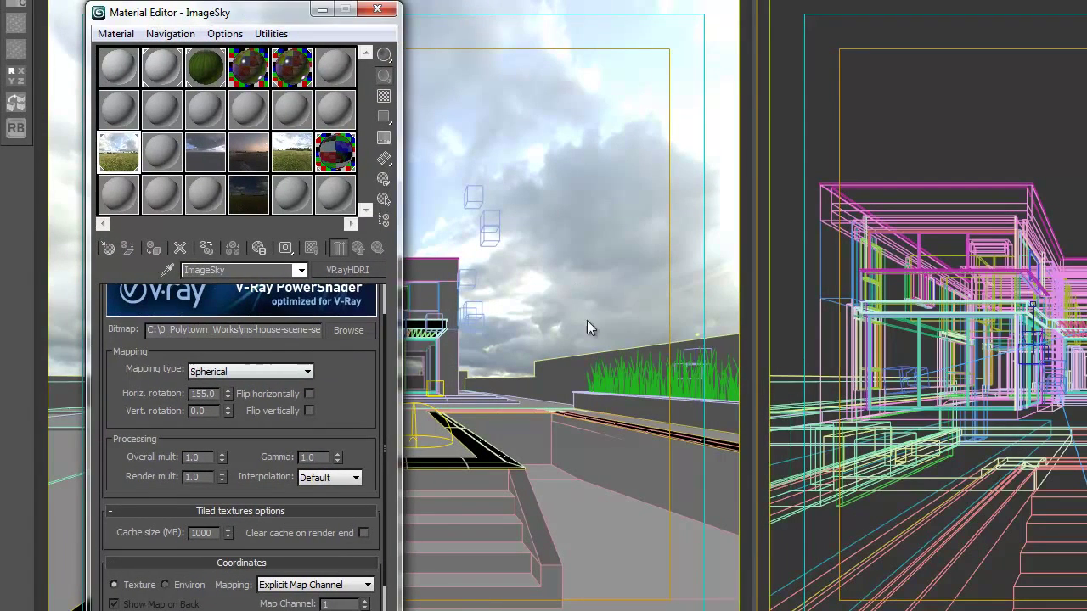
Switch the right camera viewport to a live V-Ray ActiveShade render
left_click(207, 457)
left_click(195, 477)
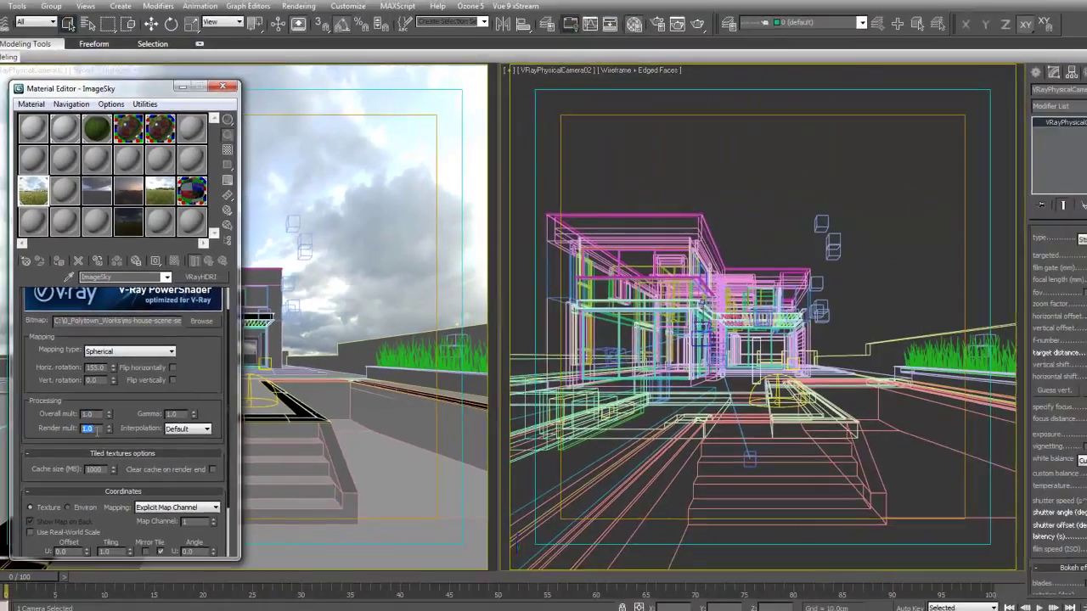
left_click(565, 69)
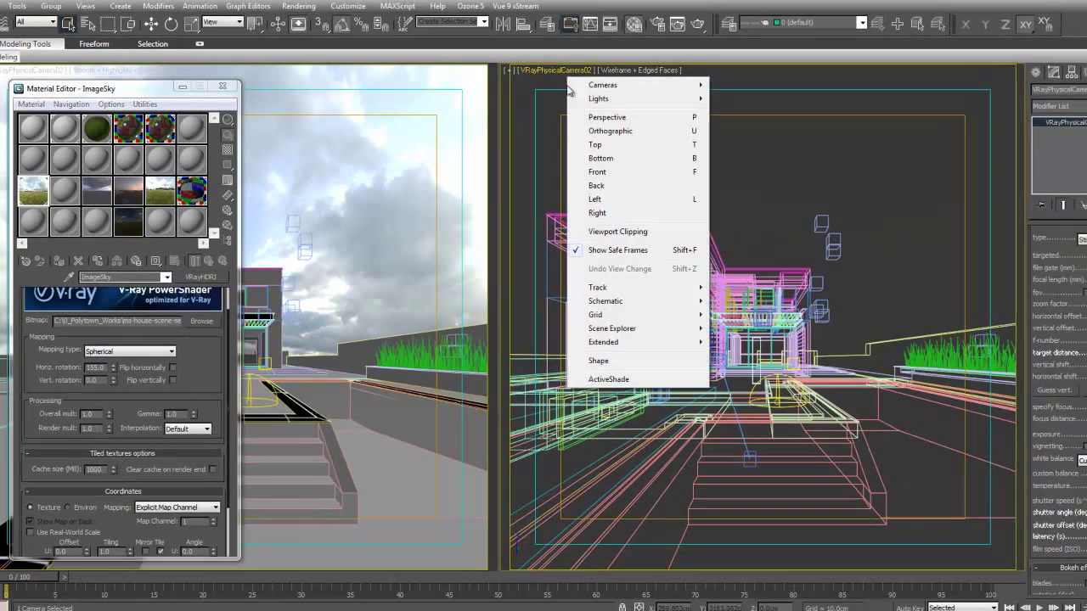
left_click(609, 380)
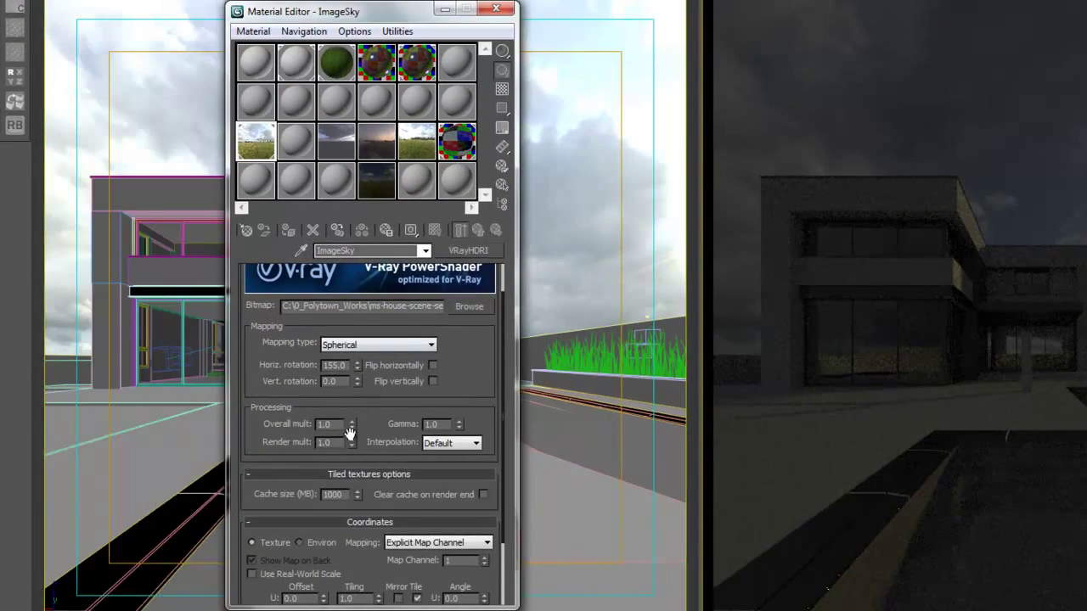
Raise ImageSky's Render mult stepwise through 8.6, 13.7 and 25.5 to about 35.7
left_click_drag(352, 443, 354, 385)
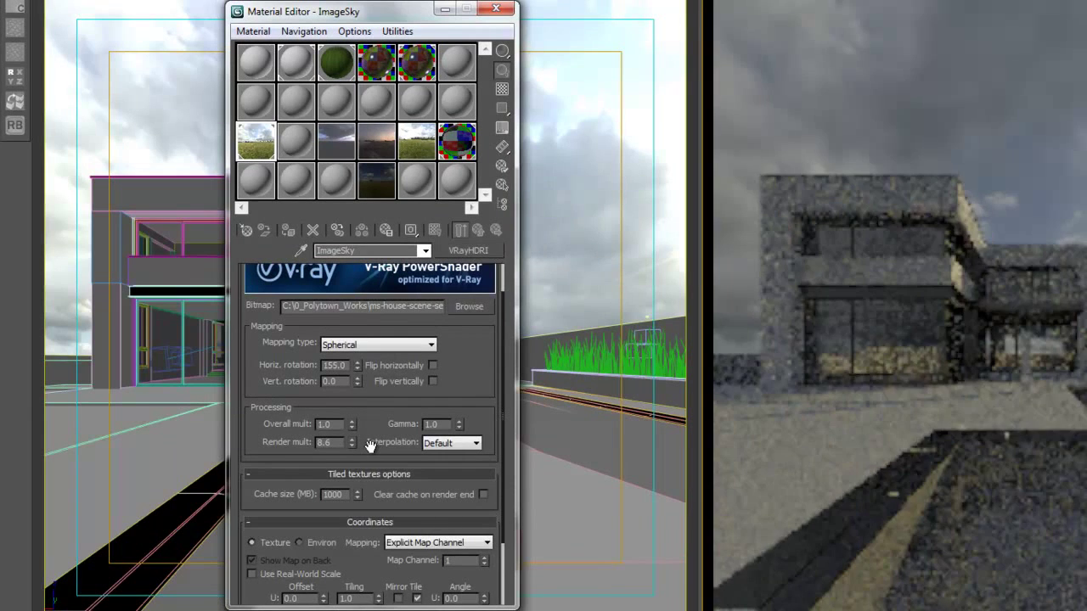
left_click_drag(352, 442, 363, 409)
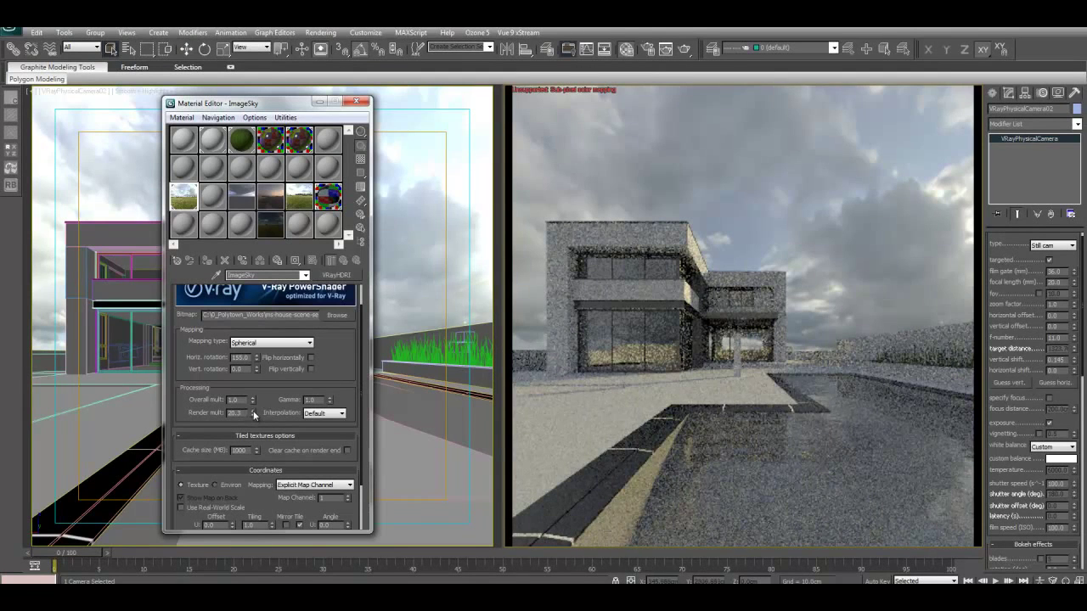
left_click_drag(252, 410, 254, 380)
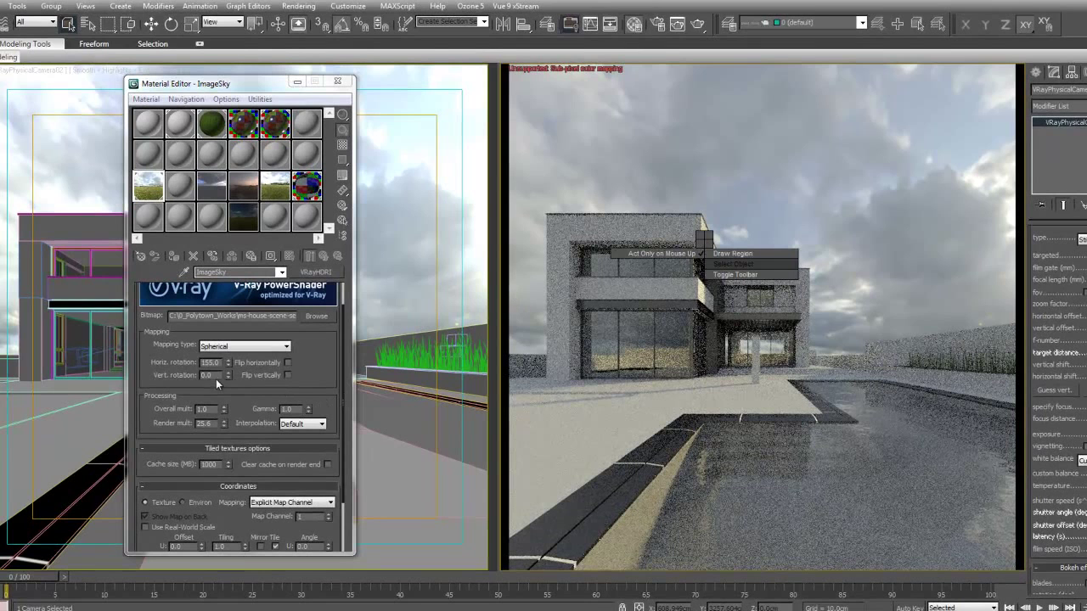
left_click(225, 425)
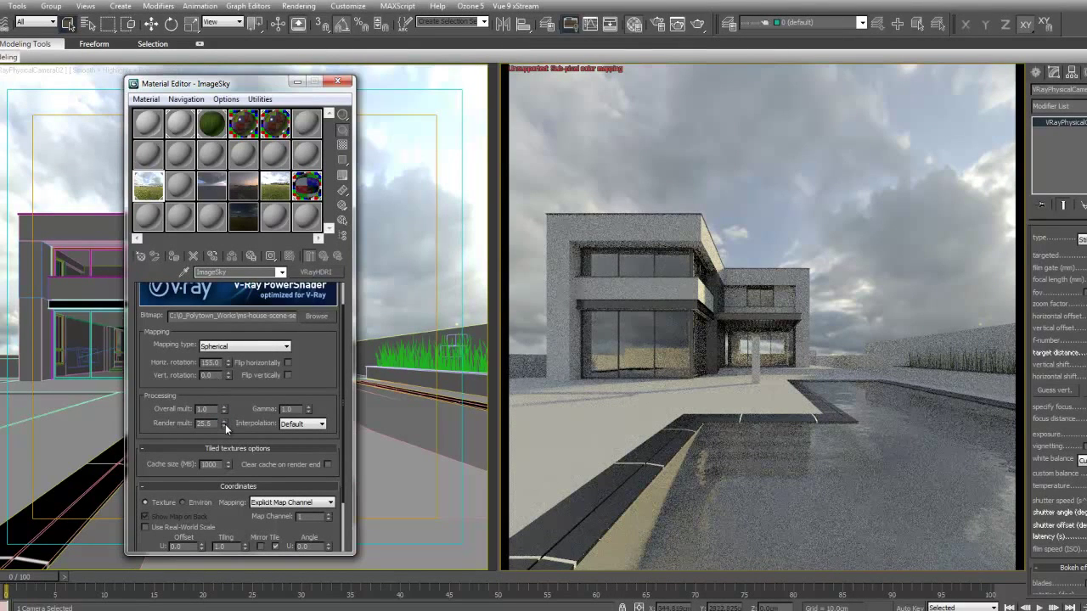
left_click_drag(224, 419, 231, 354)
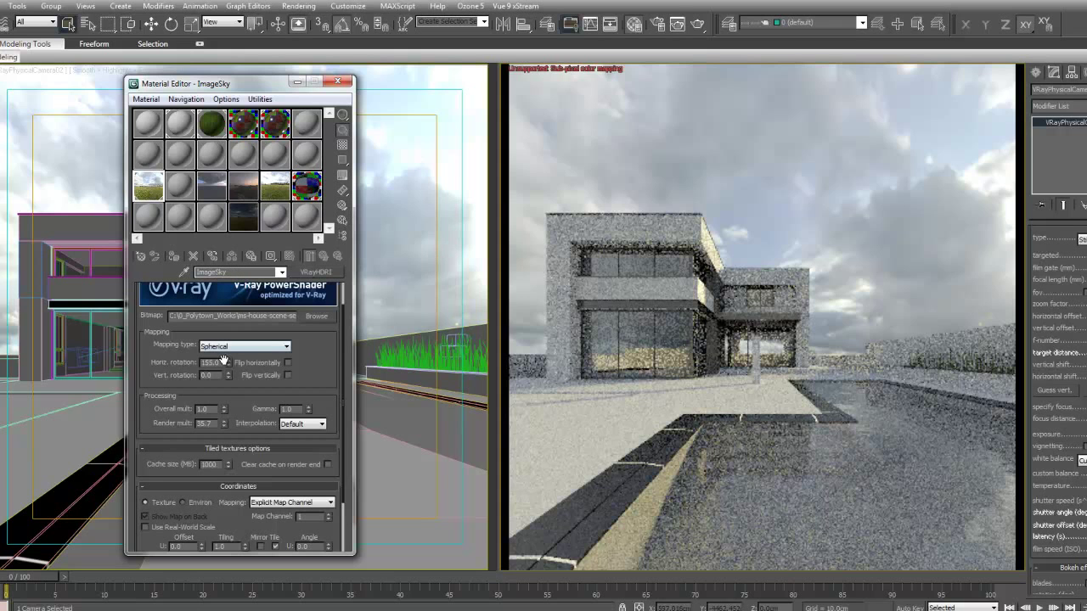
Rotate the HDRI sky horizontally through 115 and 100 down to 59 degrees
left_click_drag(227, 363, 227, 382)
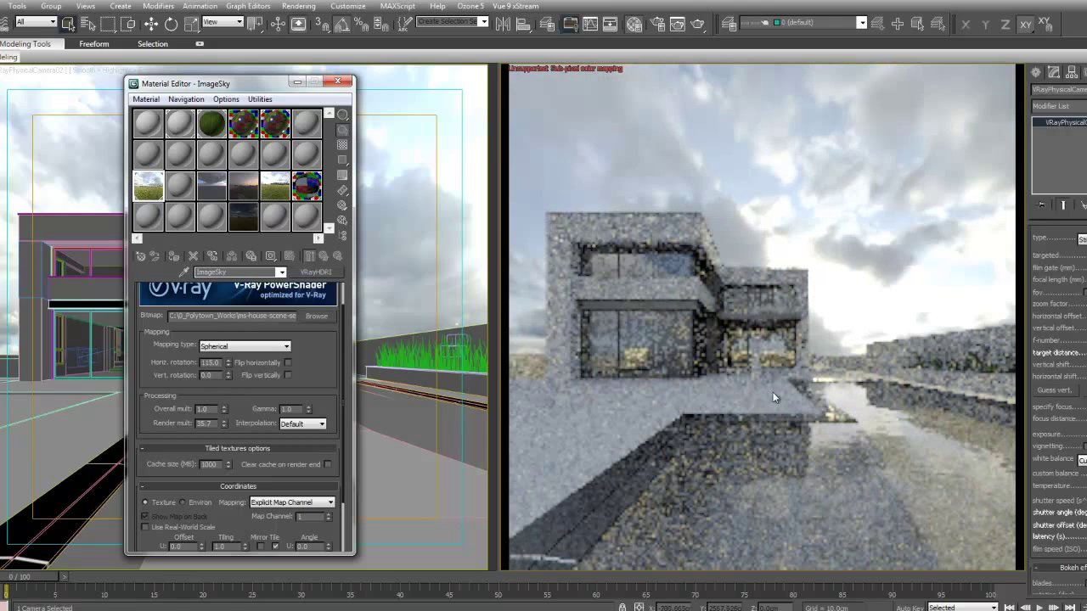
left_click_drag(228, 369, 233, 380)
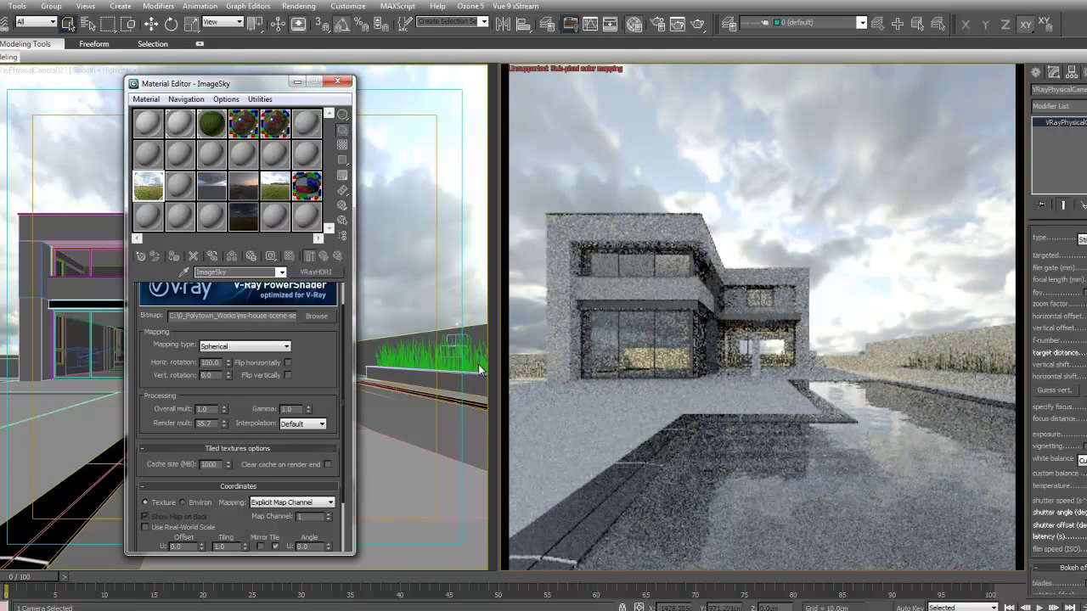
left_click_drag(228, 365, 239, 388)
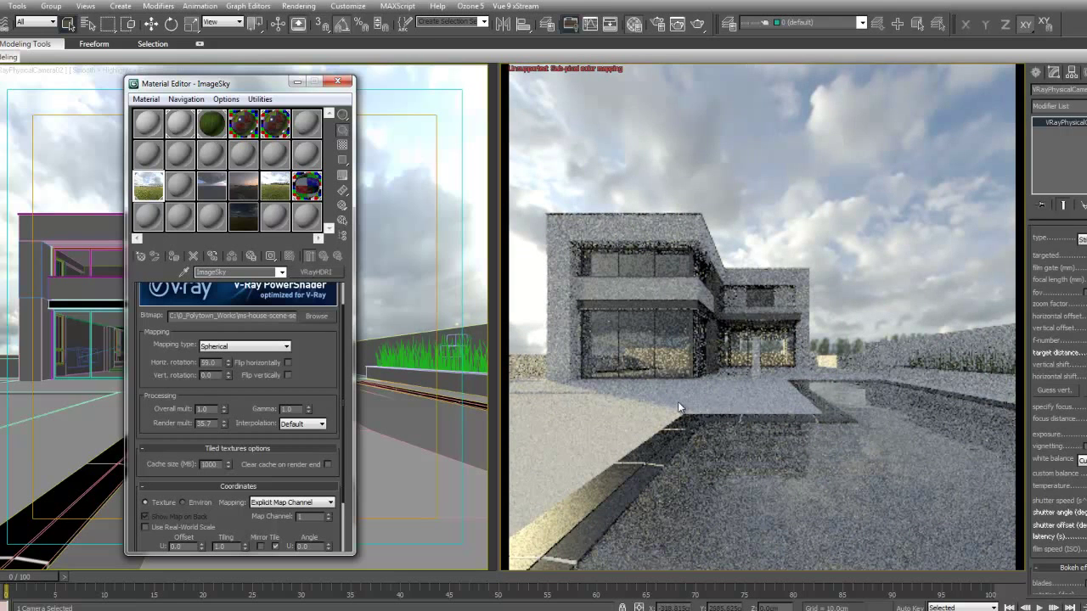
double_click(211, 424)
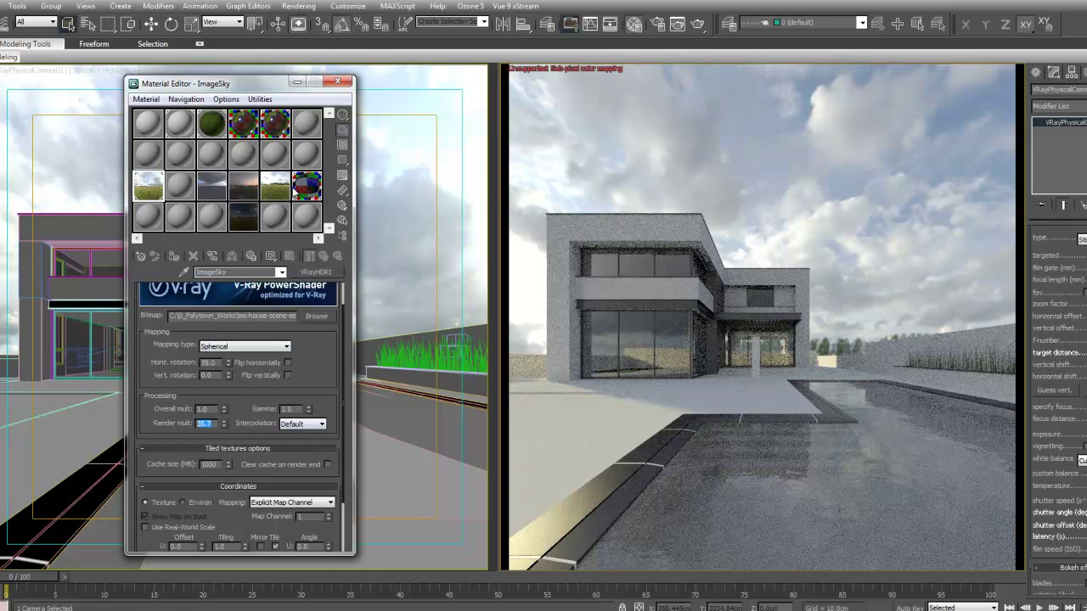
Switch to the other ImageSky HDRI map and check its file path and 70.0 render multiplier
left_click(210, 187)
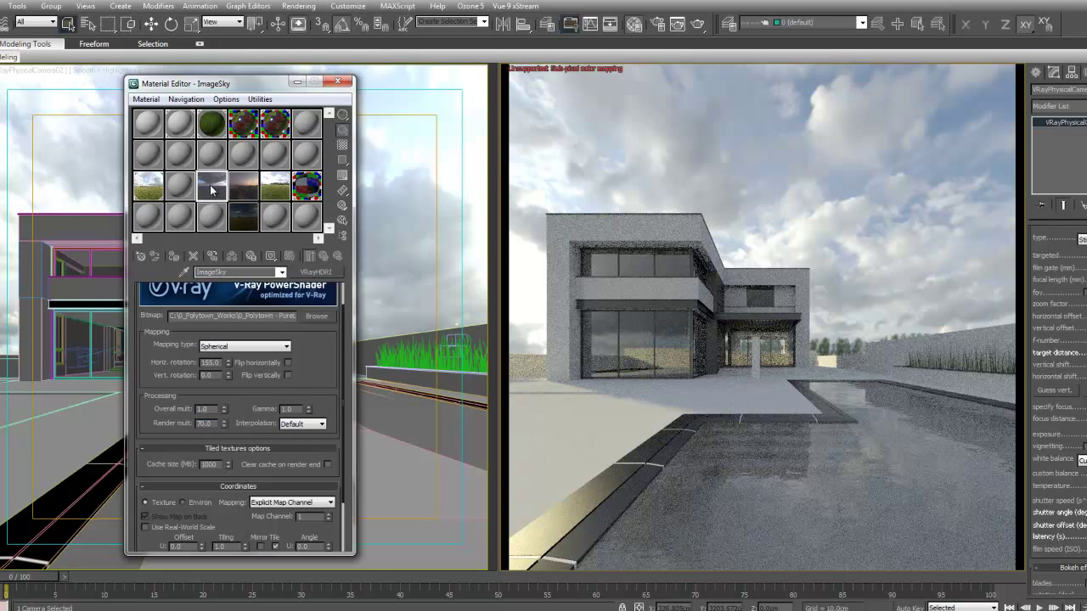
left_click(233, 316)
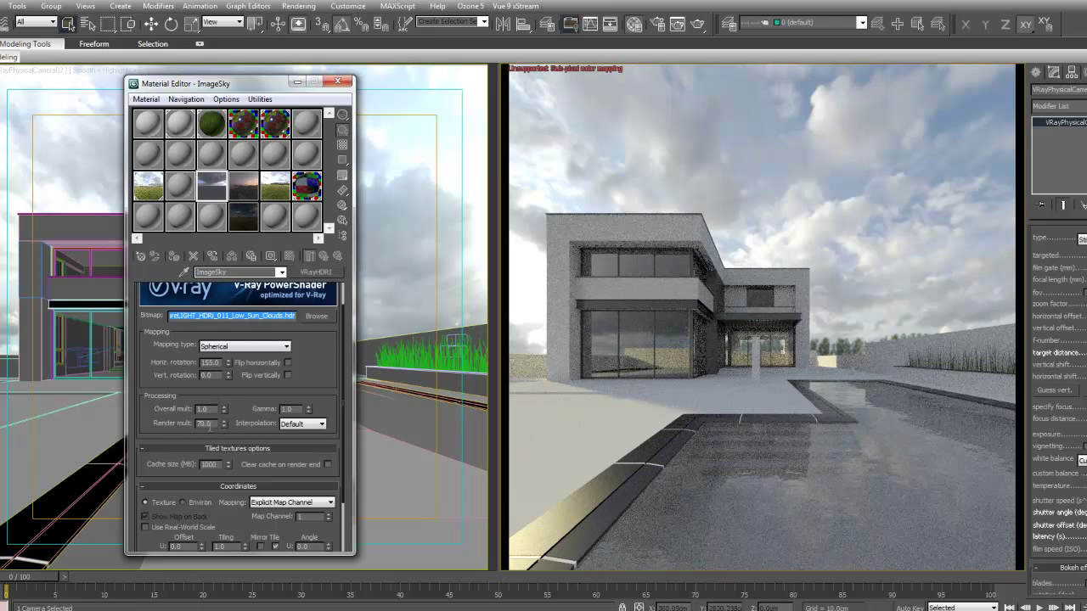
double_click(210, 422)
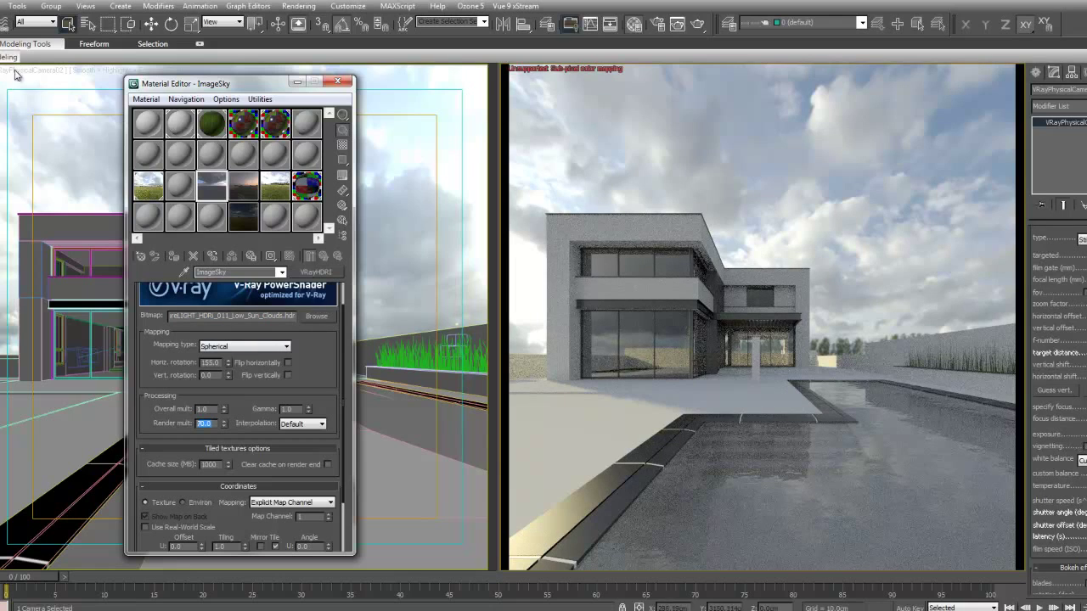
Select VRayLight07 and instance the ImageSky map onto its Texture slot
left_click(108, 49)
key("h")
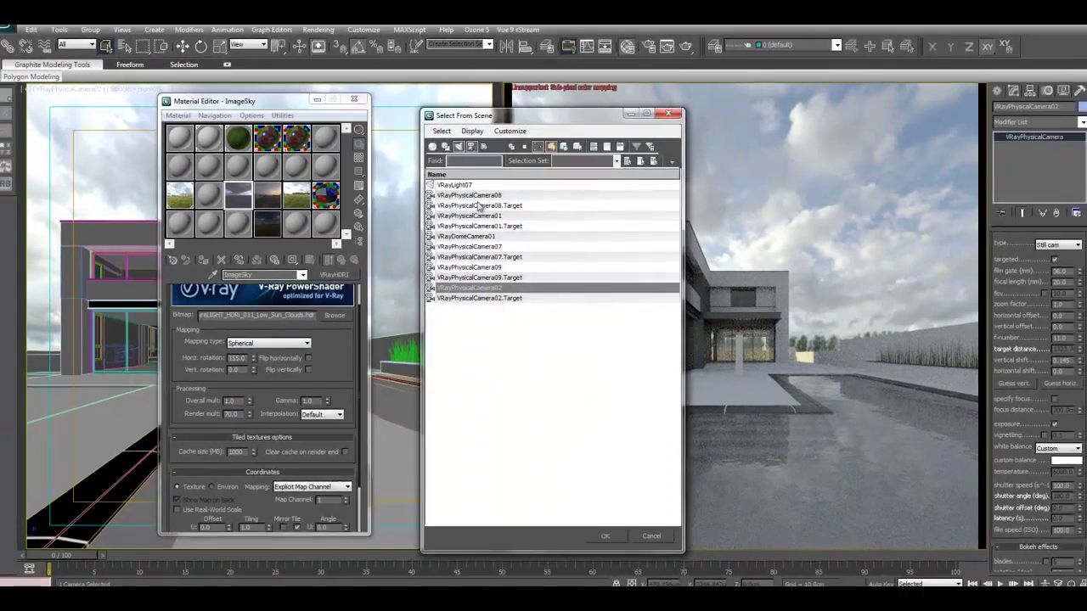
double_click(475, 175)
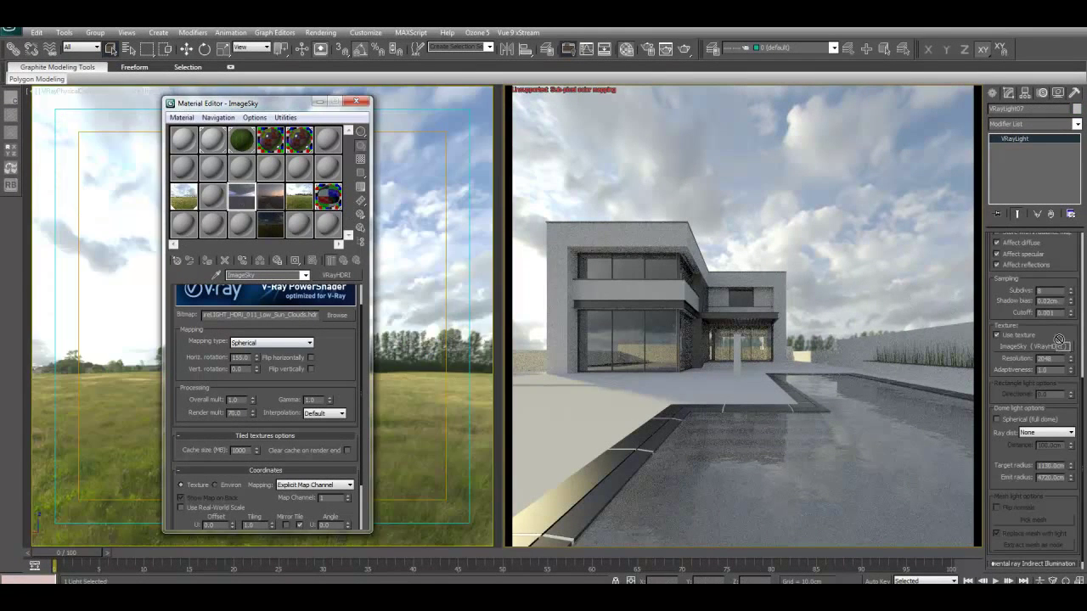
left_click_drag(1052, 348, 1028, 345)
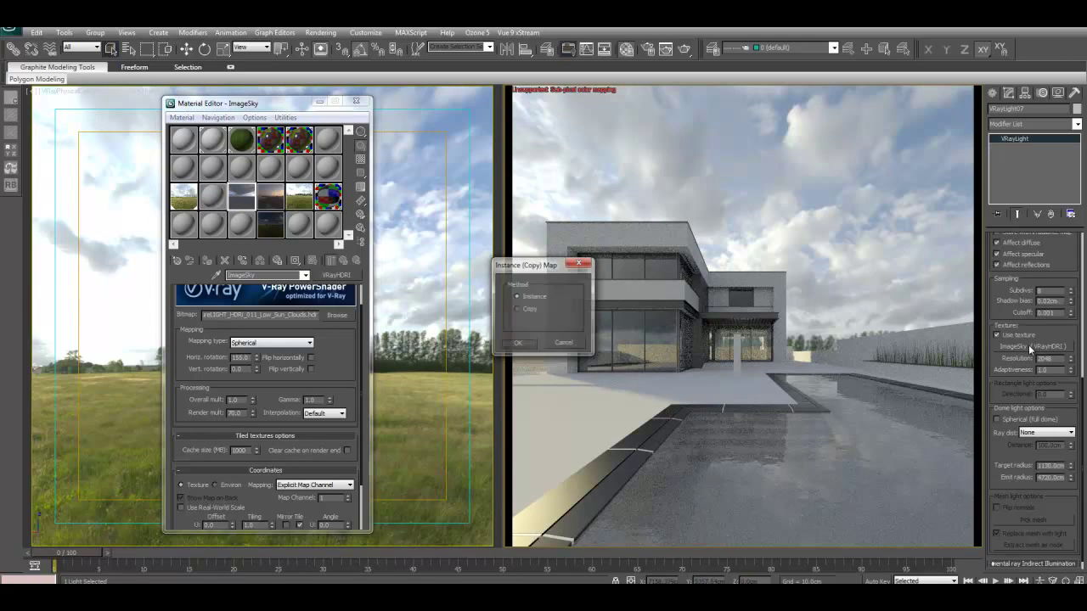
left_click(517, 343)
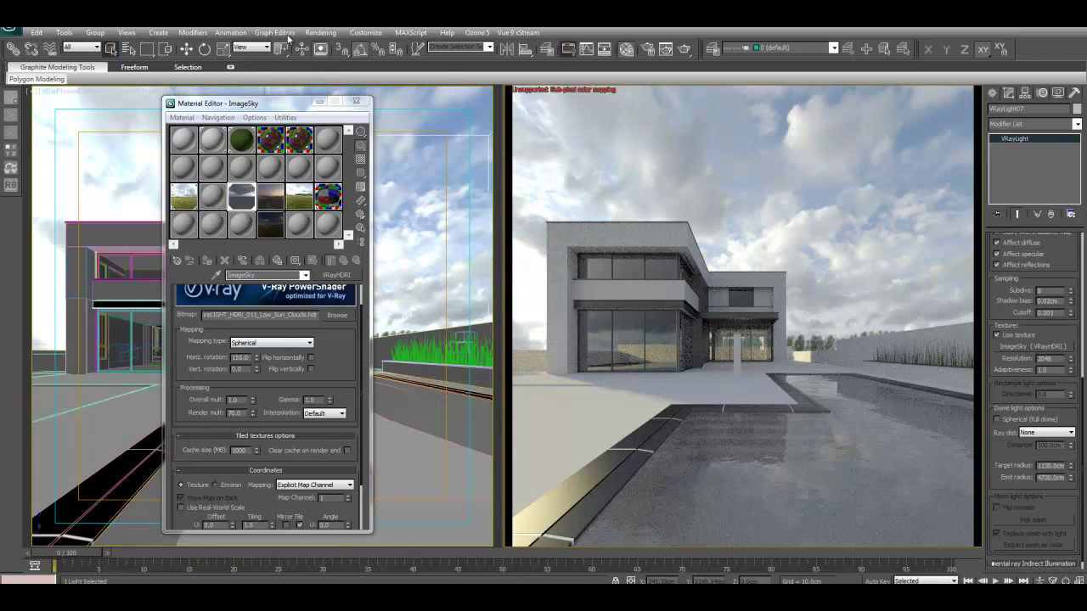
Assign the ImageSky HDRI map as an instance to the Environment Map background
left_click(331, 34)
left_click(340, 111)
left_click_drag(248, 200, 508, 221)
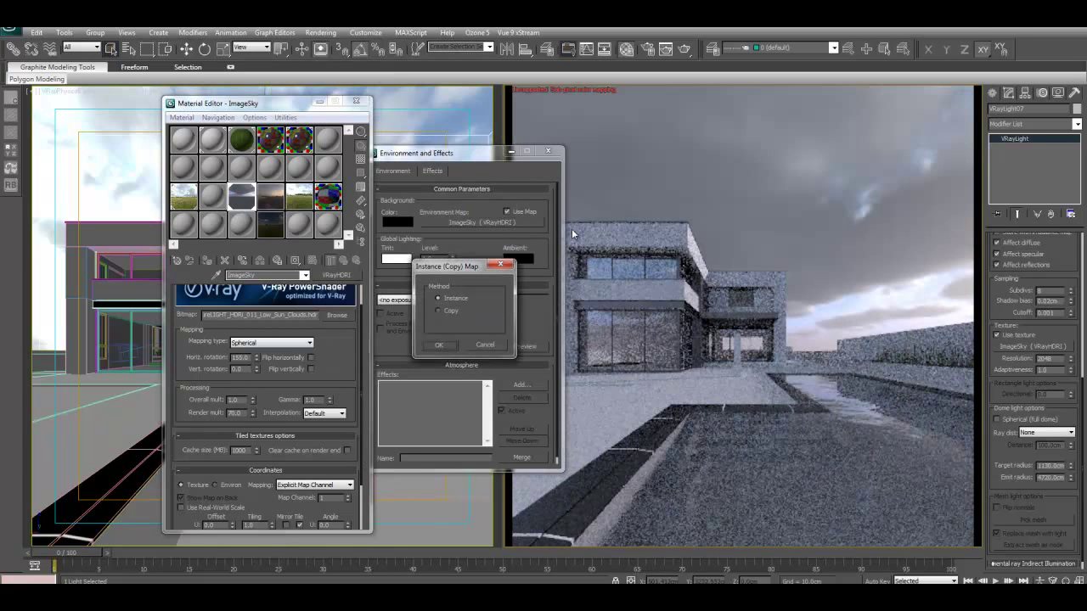
left_click(450, 342)
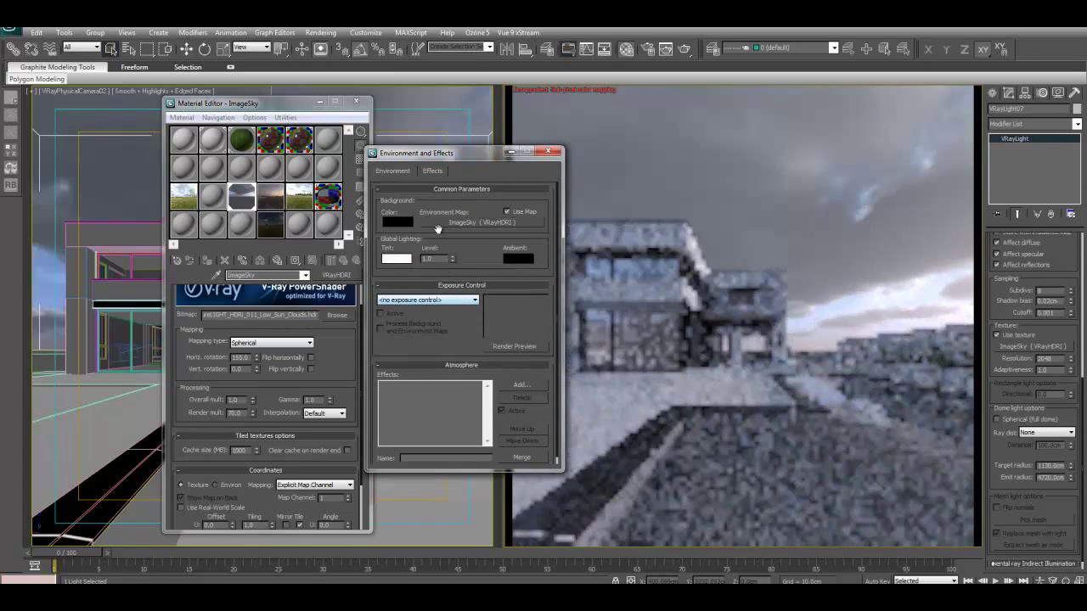
Set the other sky HDRI map's horizontal rotation to 5, then close the material and environment windows
left_click(192, 204)
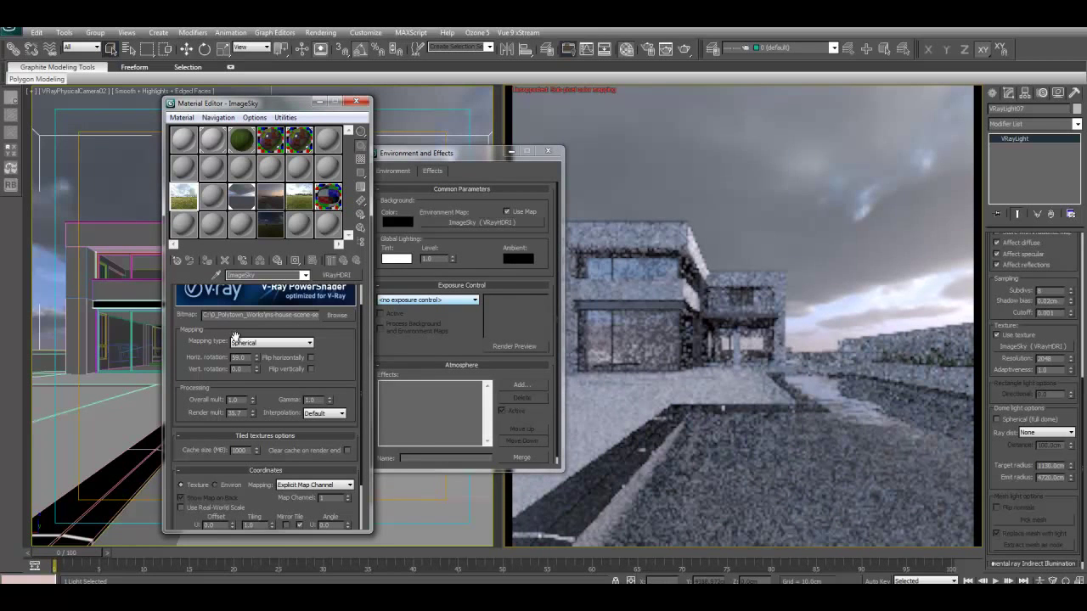
left_click(241, 197)
double_click(242, 358)
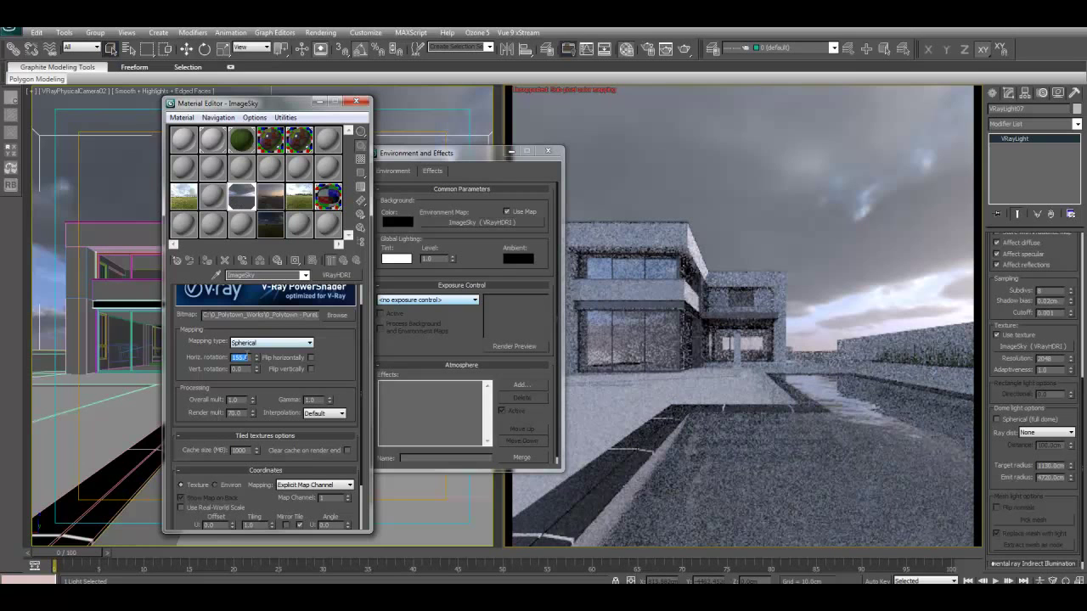
type("5")
left_click(356, 101)
left_click(510, 152)
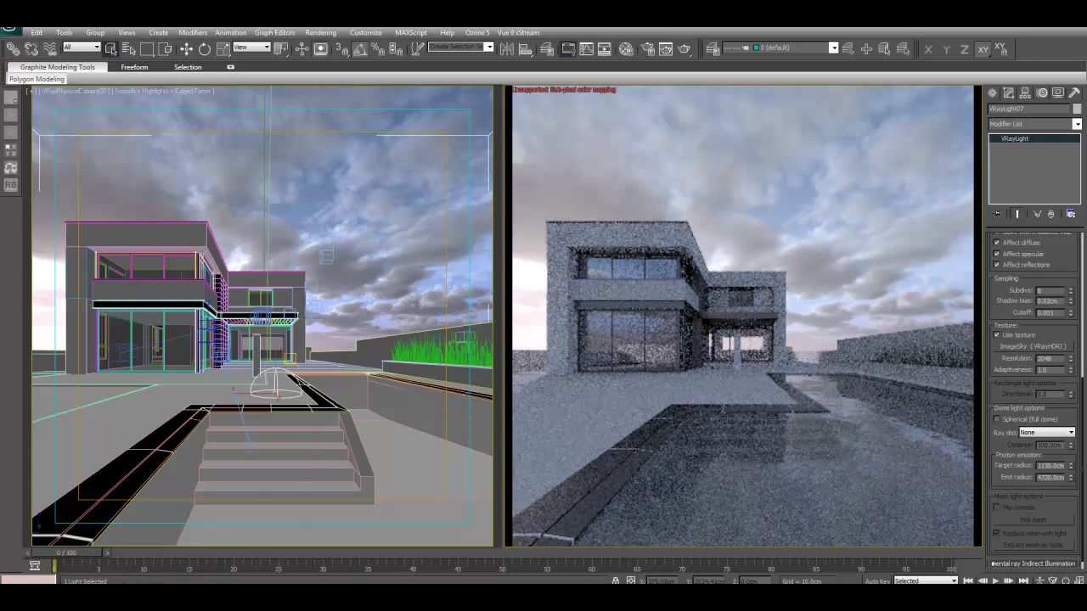
In the Material Editor, drag the ImageSky horizontal rotation from 59 through 107 up to 144 degrees
key("m")
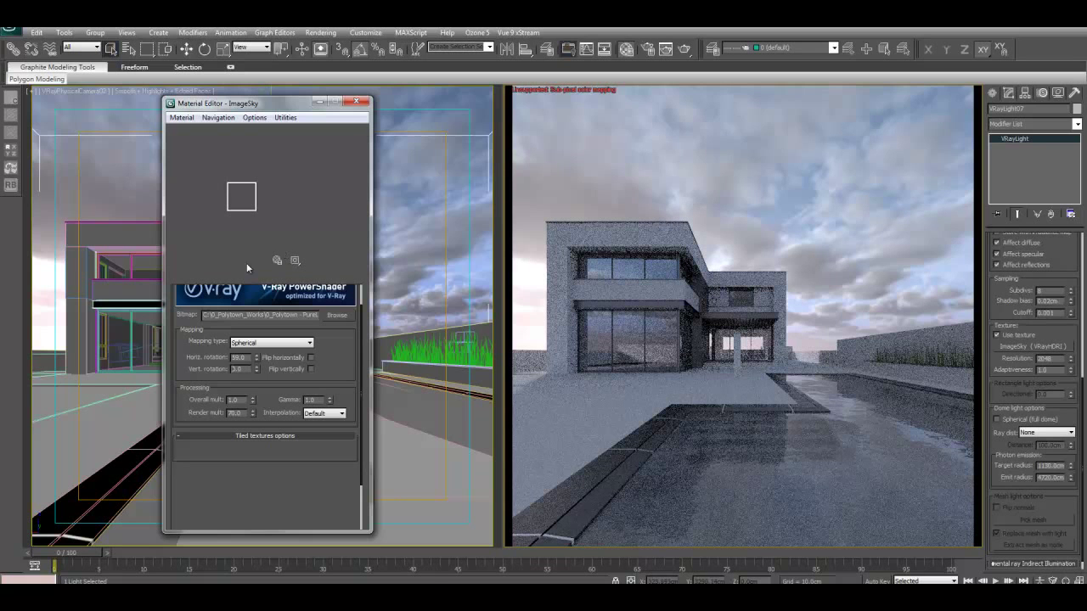
scroll(337, 423, "down", 2)
left_click_drag(329, 350, 335, 380)
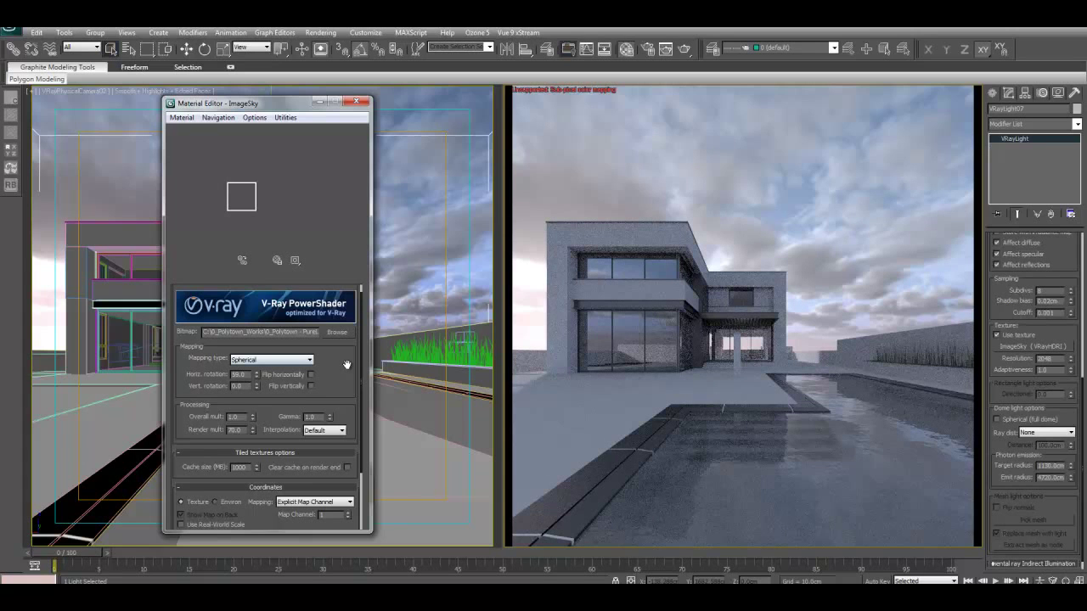
left_click_drag(340, 369, 336, 384)
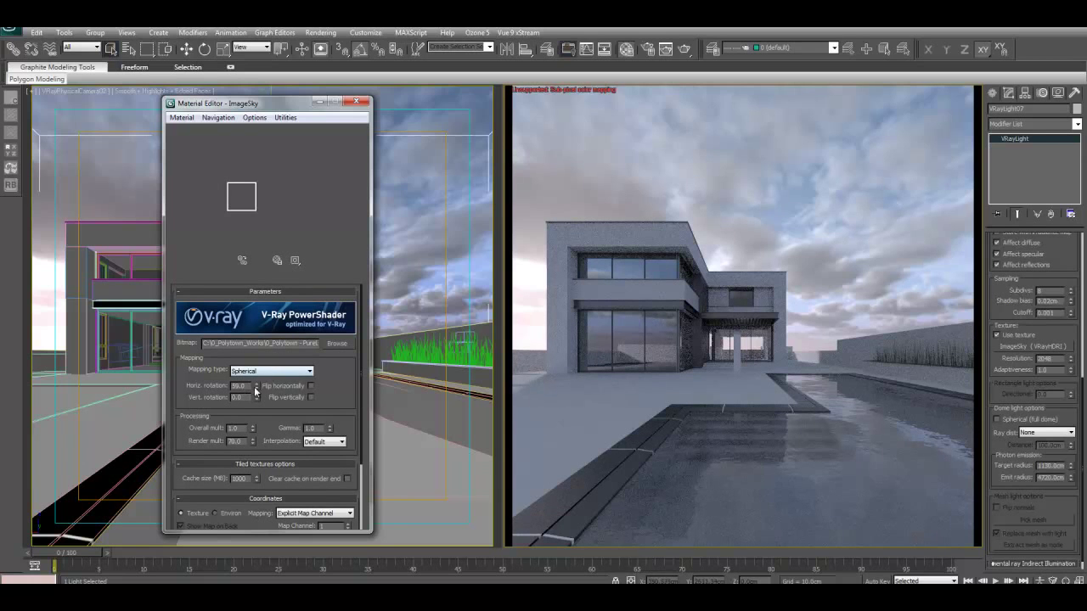
left_click_drag(257, 389, 258, 358)
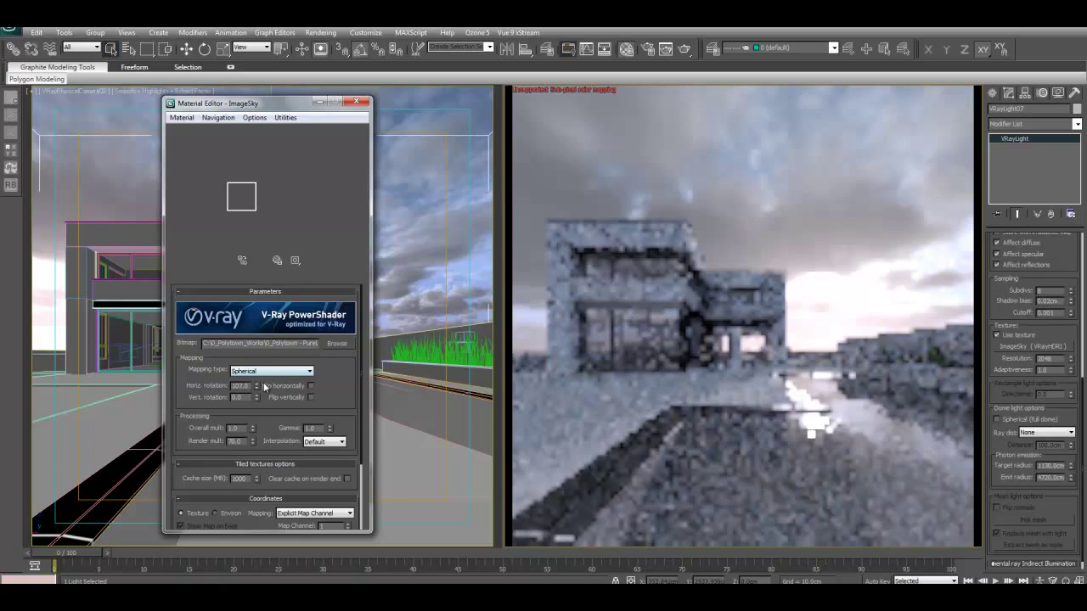
left_click_drag(257, 387, 257, 364)
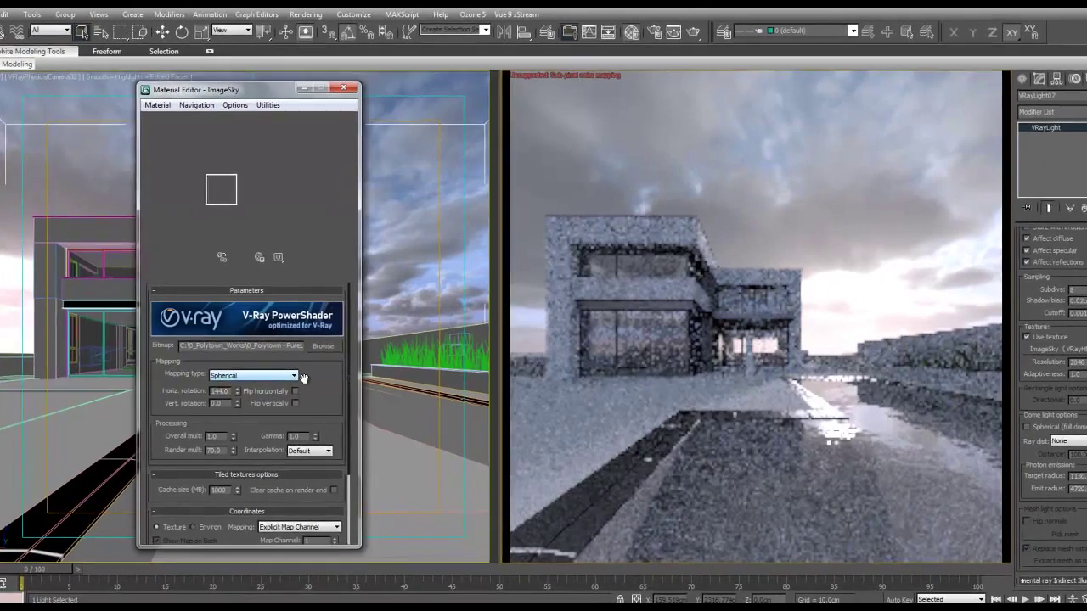